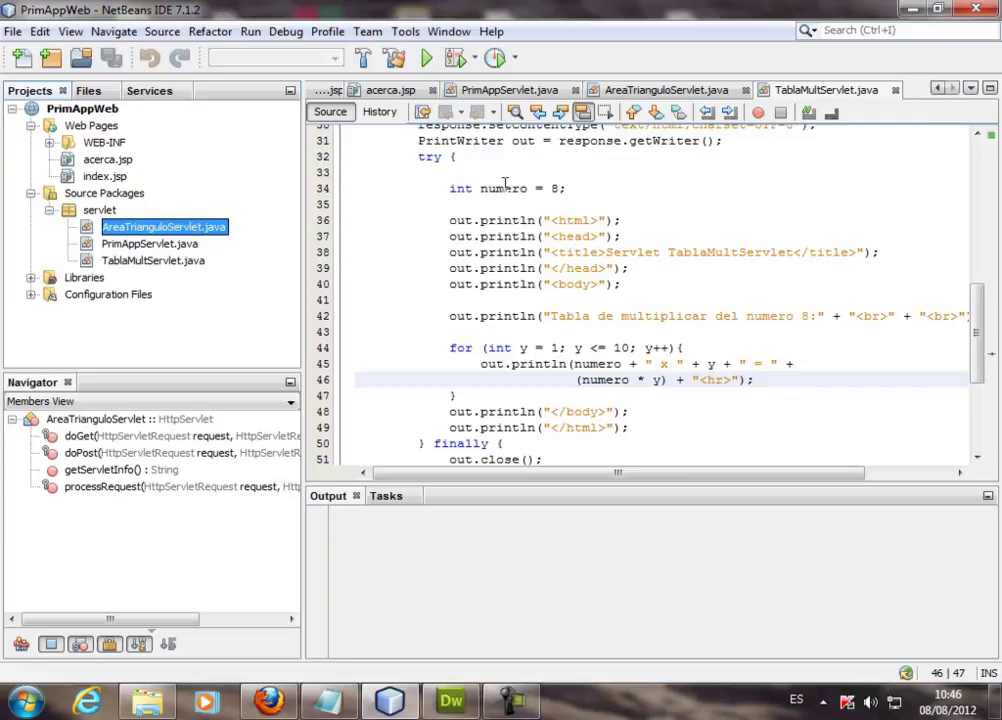
Step: Review the base, altura and area code in the processRequest method of AreaTrianguloServlet.java
left_click(641, 97)
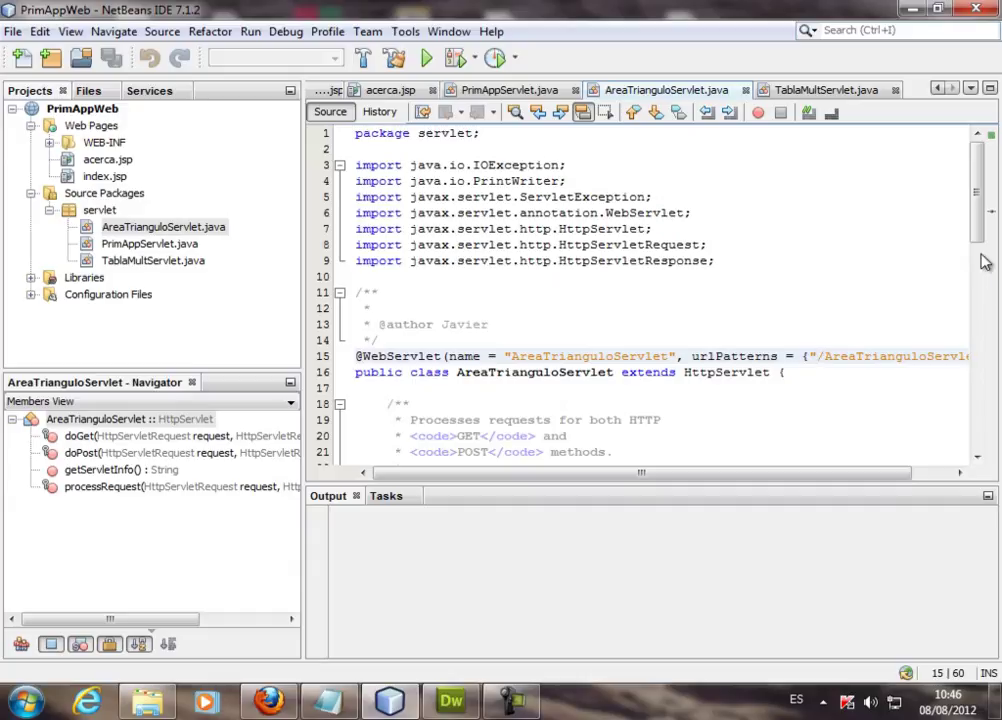
left_click_drag(980, 200, 977, 315)
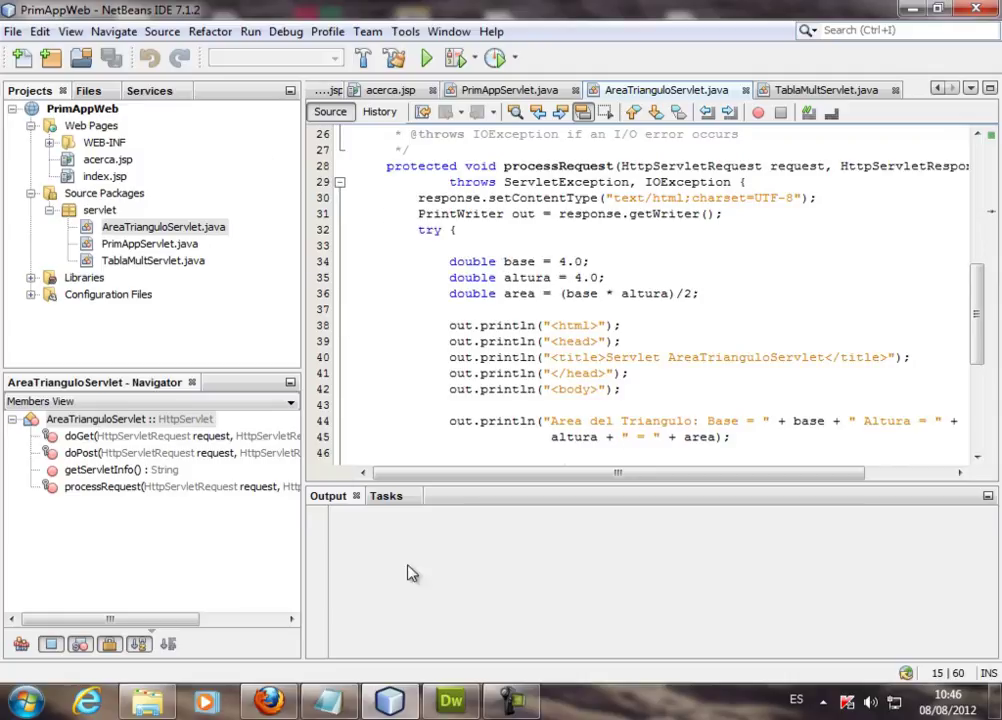
Step: Switch to Dreamweaver and create a new blank HTML page with no predefined layout
left_click(450, 703)
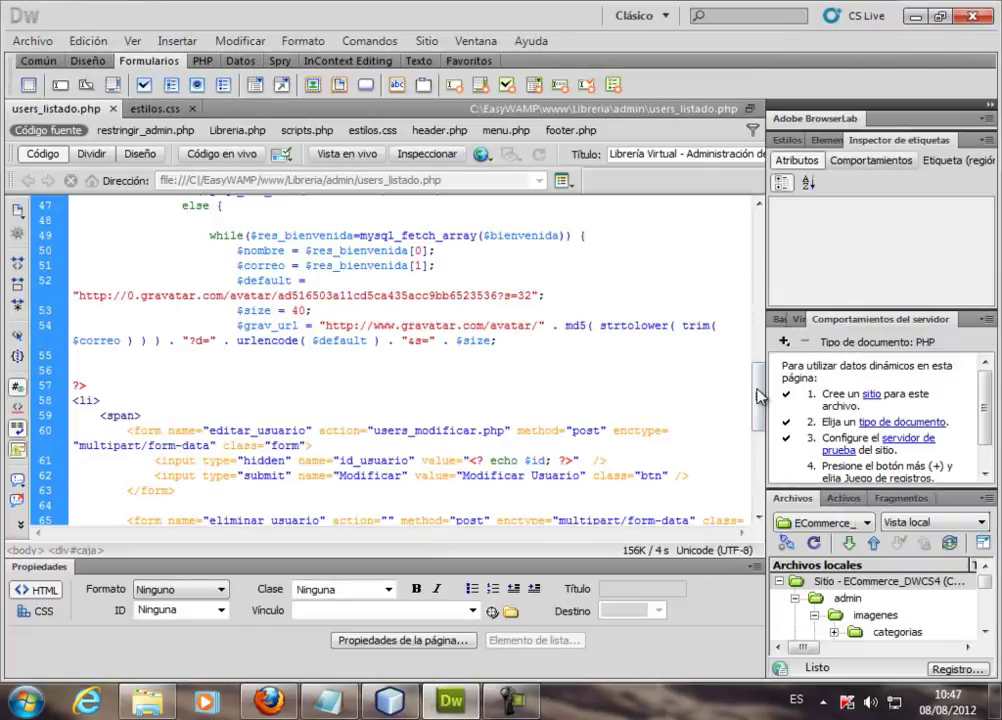
left_click_drag(758, 393, 767, 264)
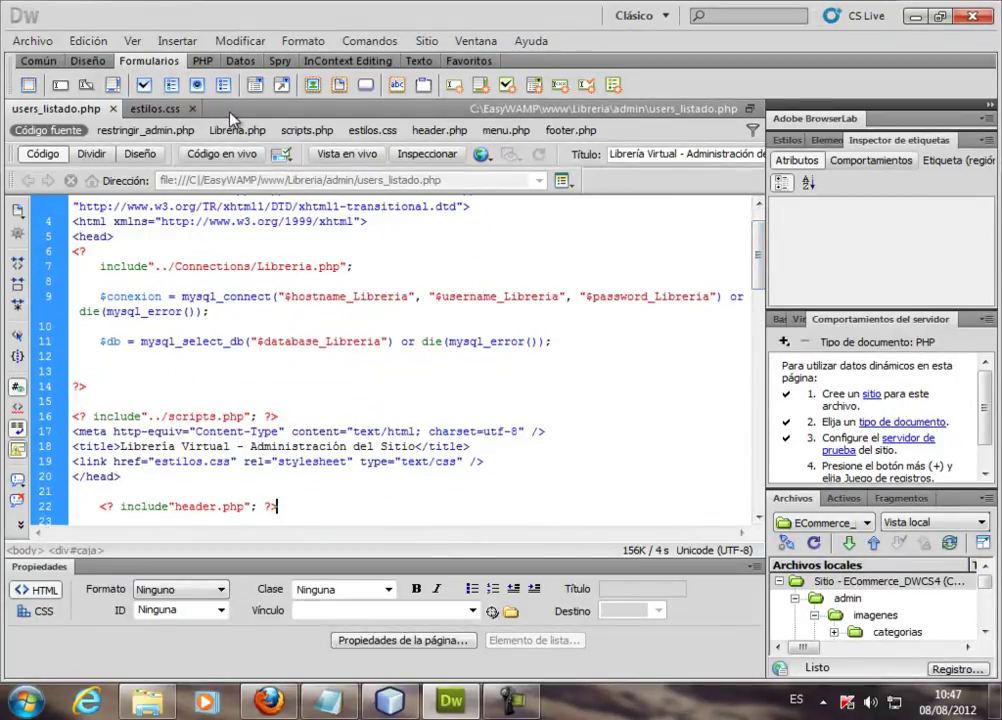
left_click(41, 45)
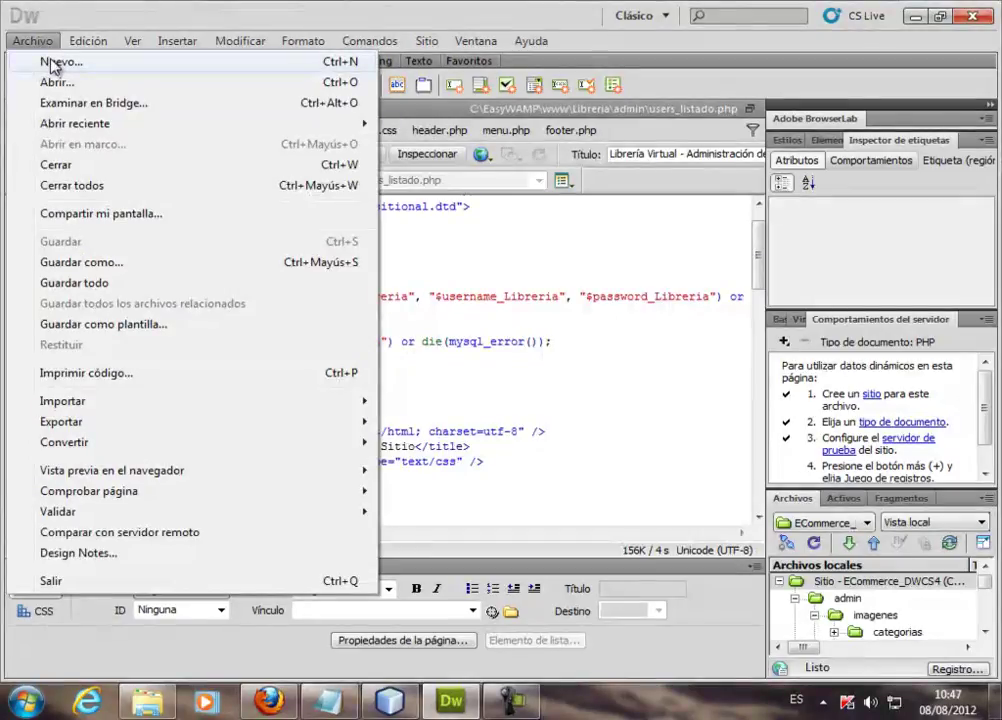
left_click(49, 62)
left_click(270, 143)
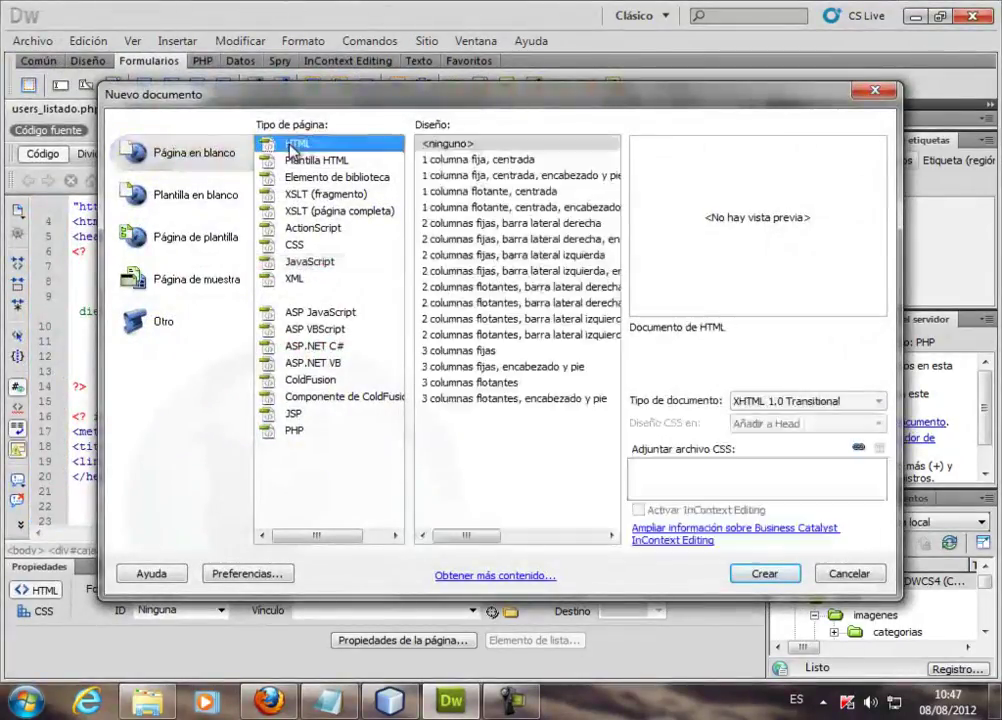
left_click(761, 573)
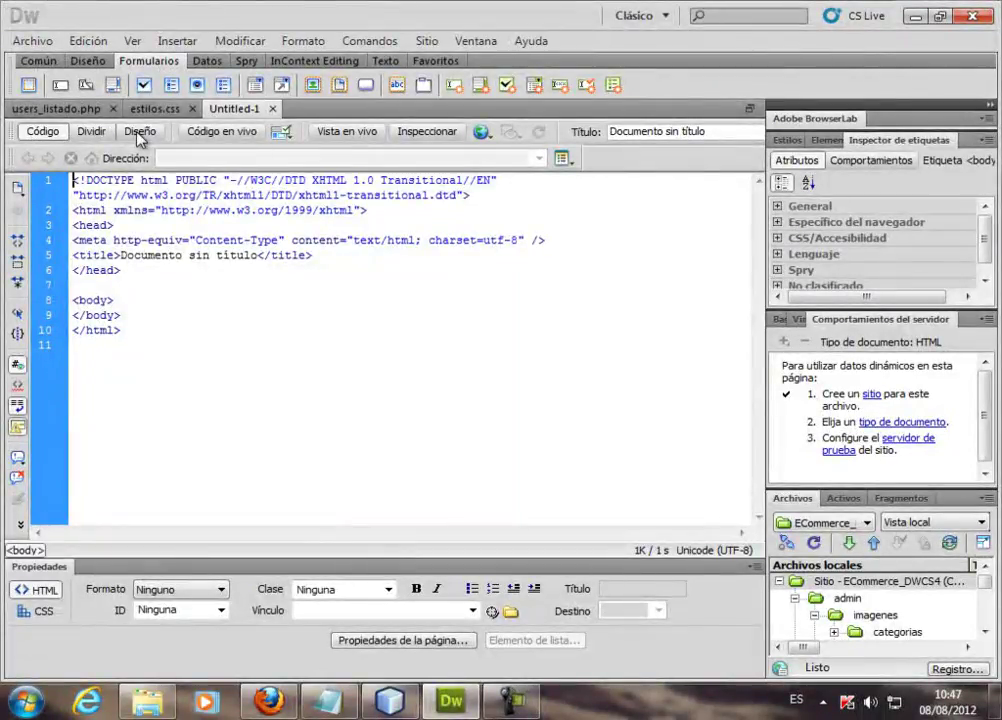
Step: Show the new page in design view and insert an empty form
left_click(139, 132)
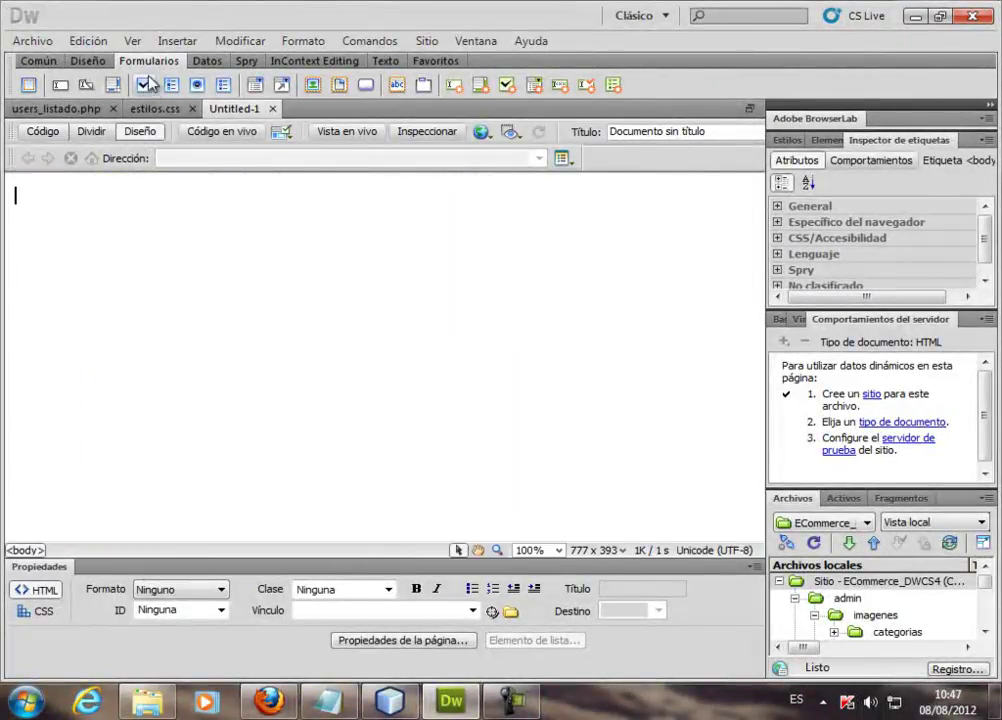
left_click(87, 61)
left_click(32, 61)
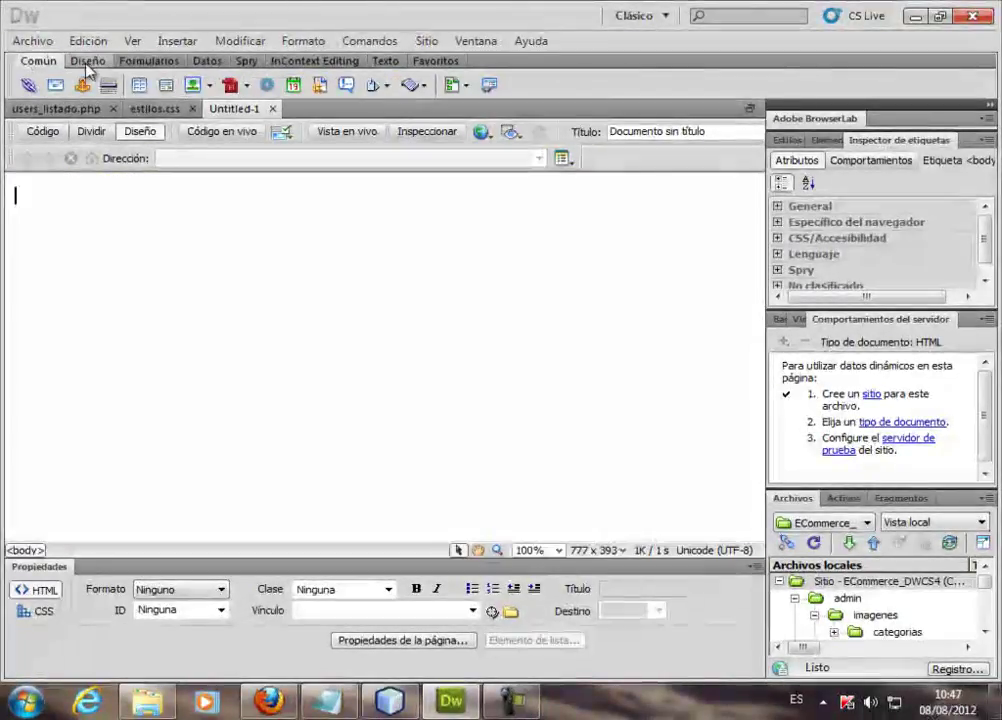
left_click(141, 63)
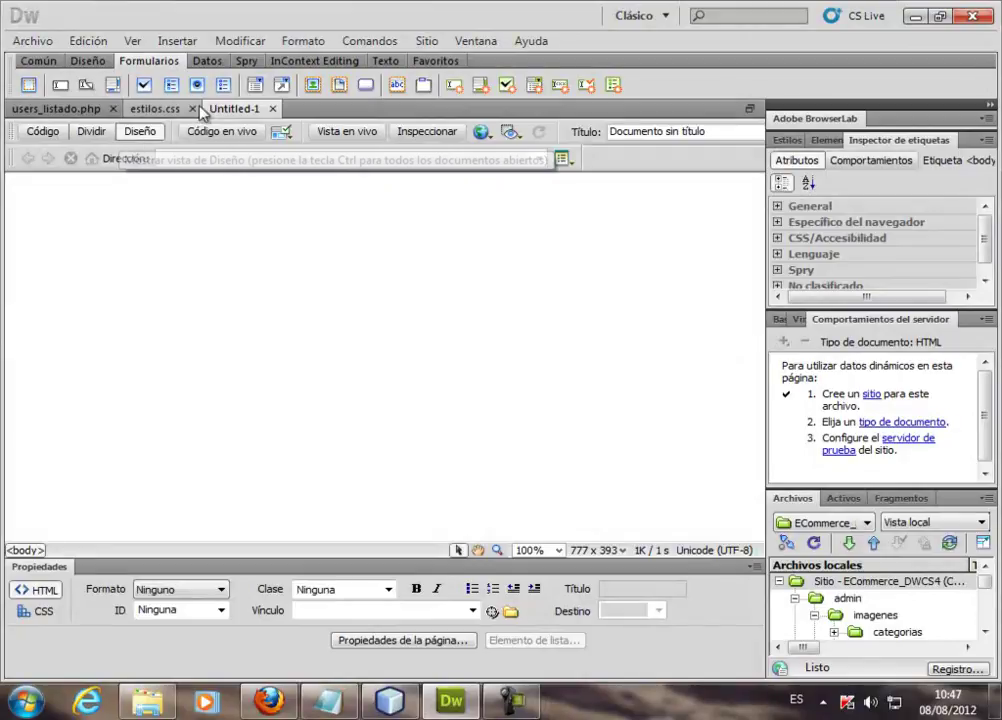
left_click(26, 86)
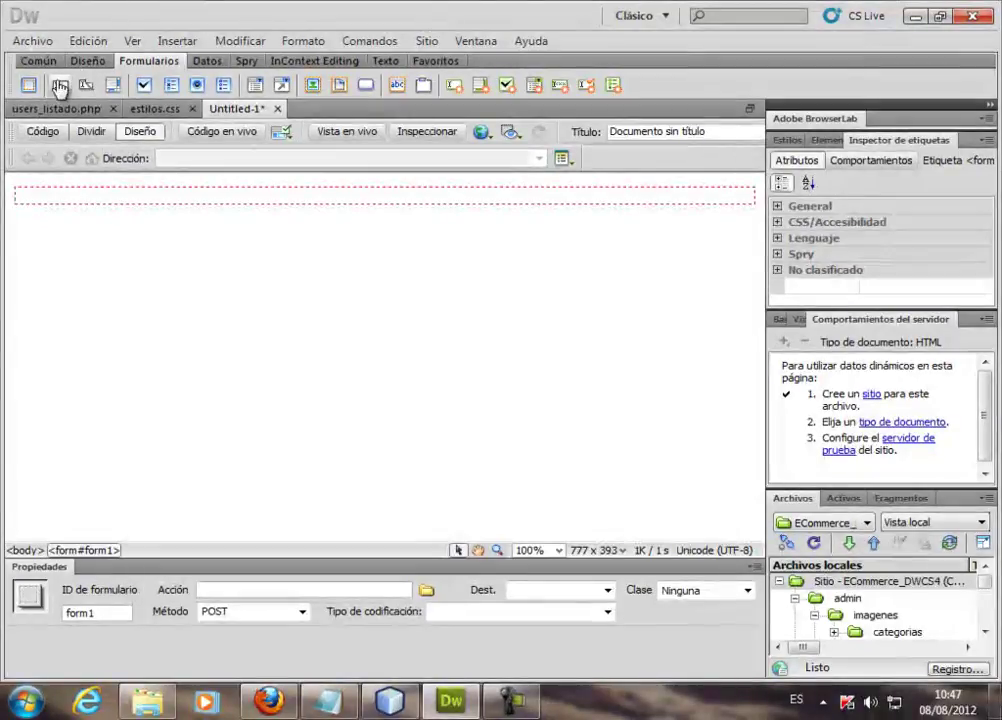
left_click(60, 86)
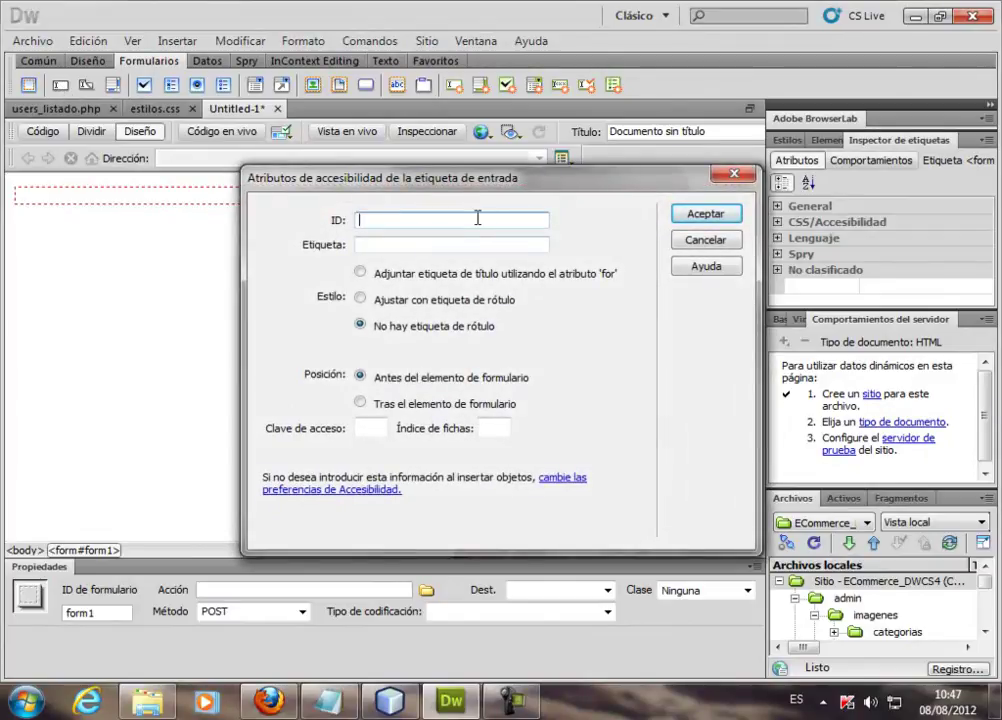
type("Area")
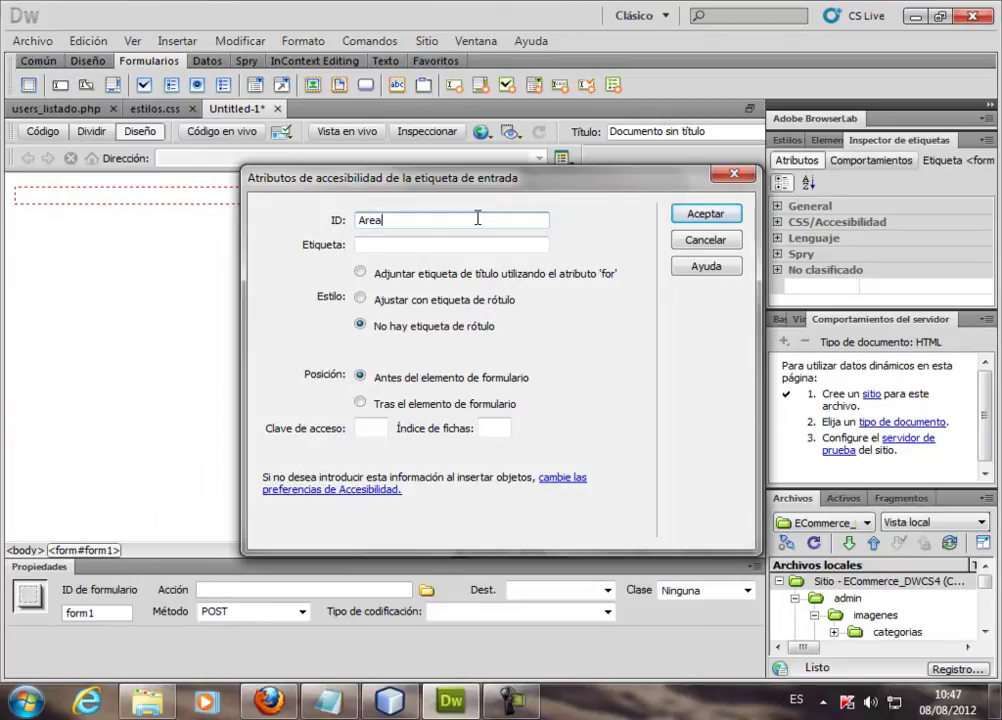
type(":")
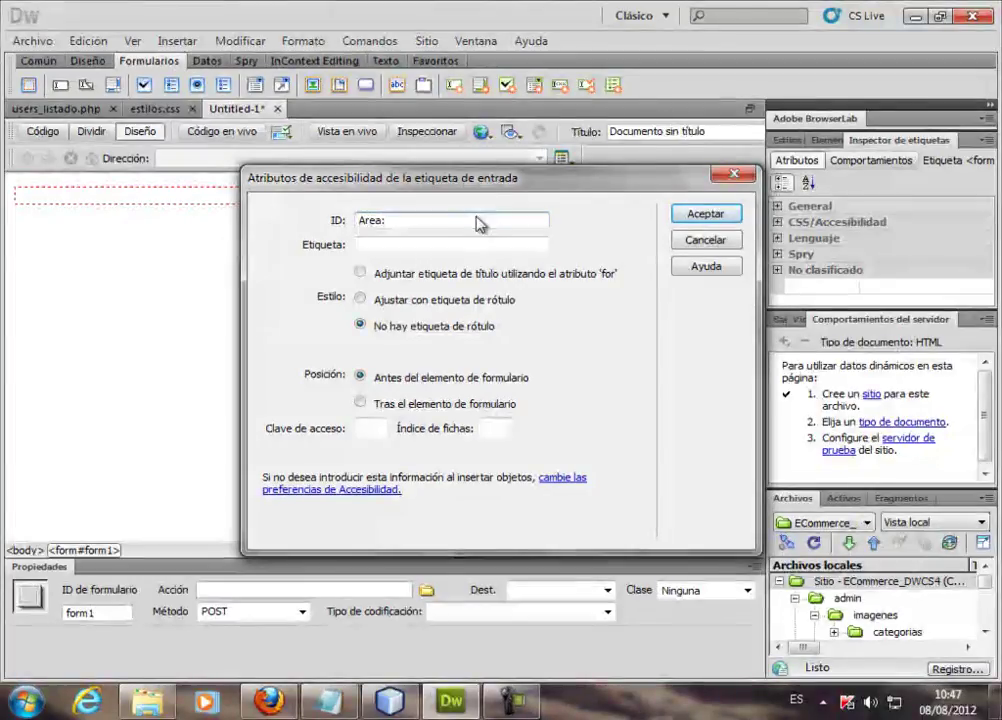
left_click(688, 214)
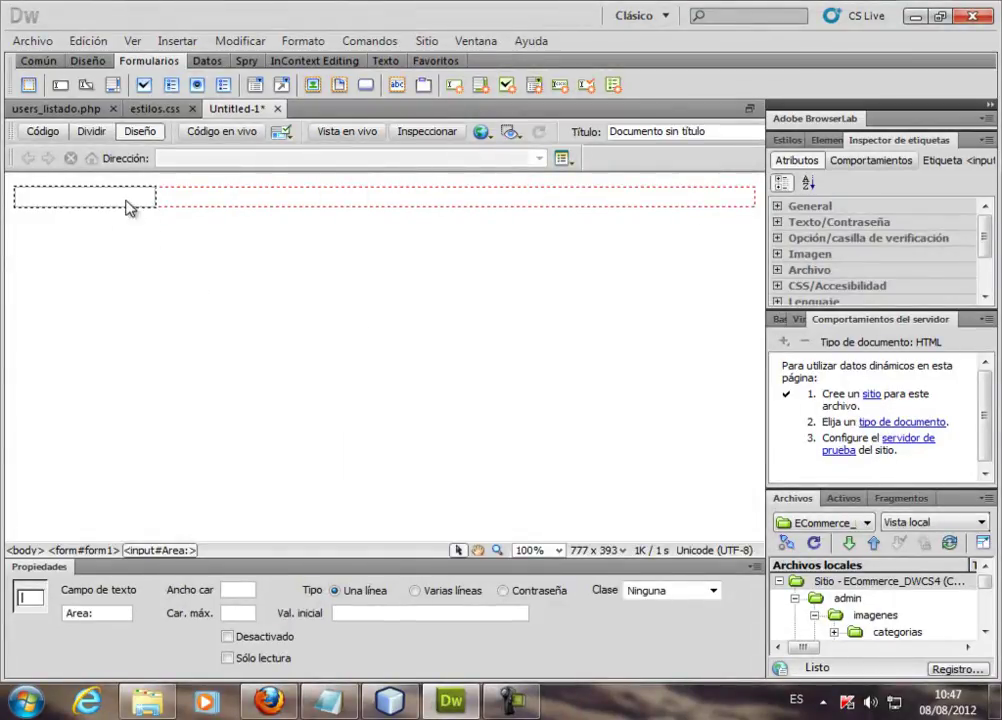
key("Delete")
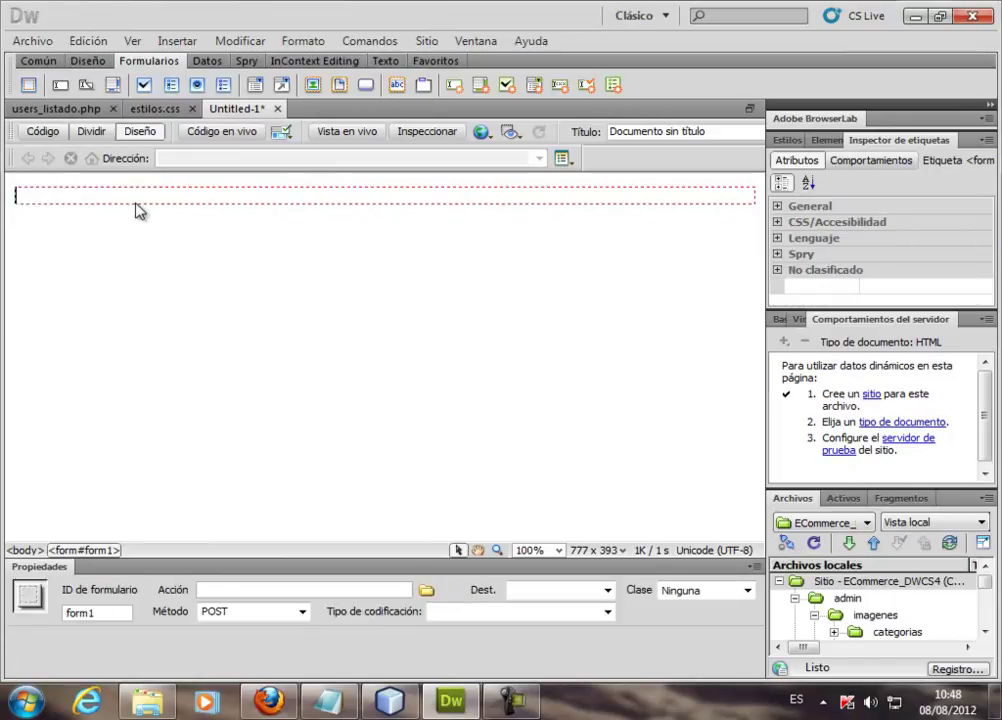
Step: Insert a text field labelled "Base:" in the form, leaving its ID empty
left_click(60, 88)
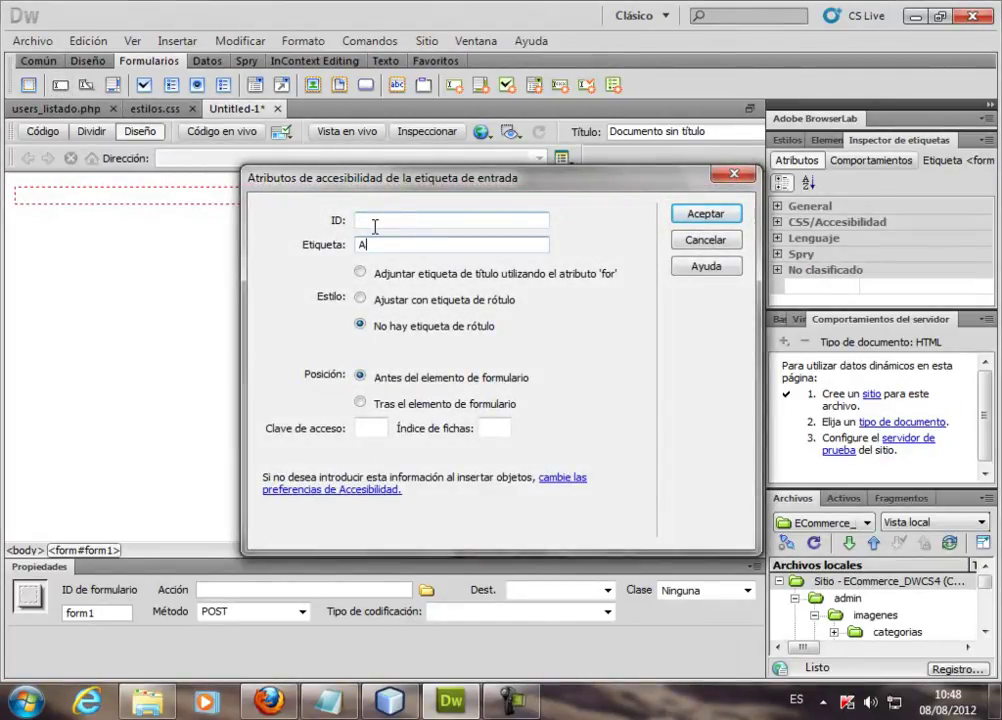
type("Area")
key("Delete")
type("Base:")
left_click(705, 215)
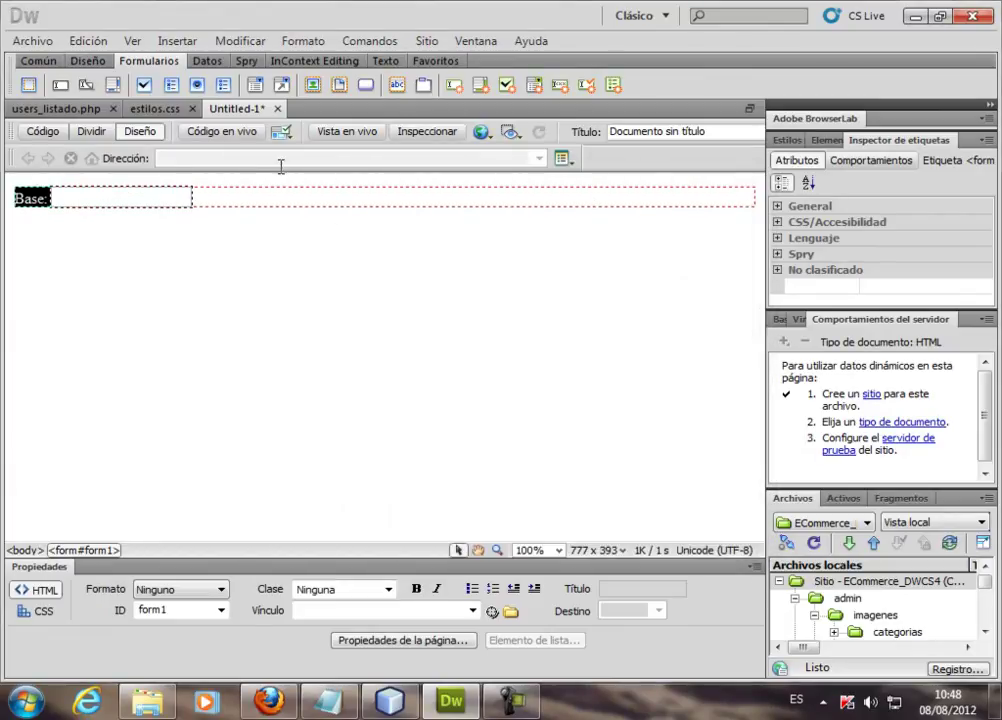
Step: Name the text field beside the "Base:" label txtBase
left_click(221, 198)
left_click(157, 206)
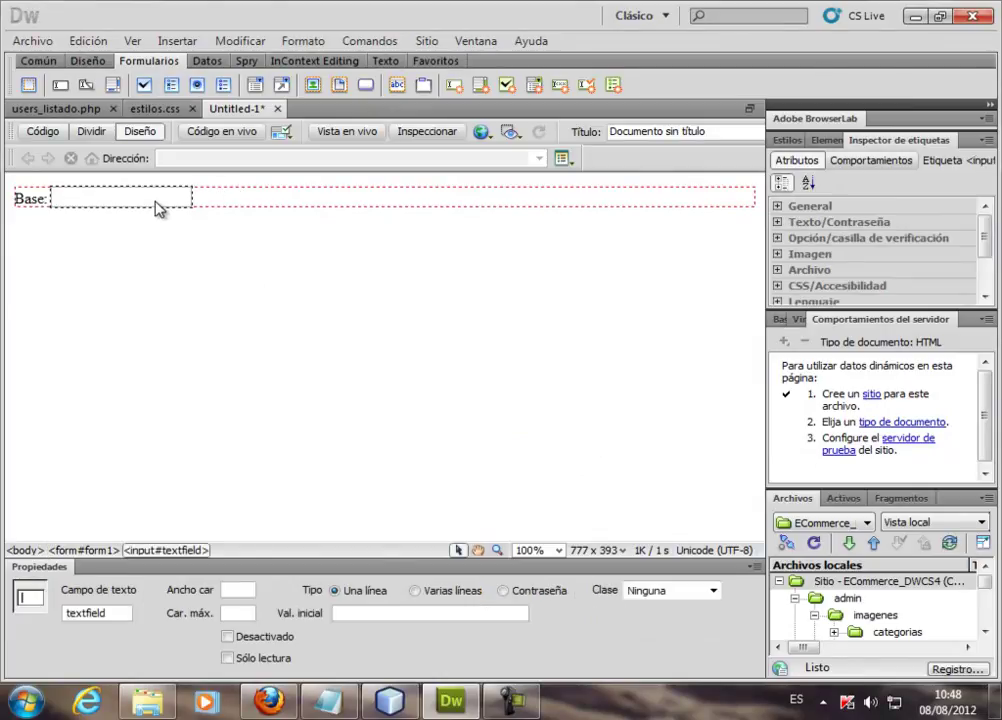
double_click(117, 613)
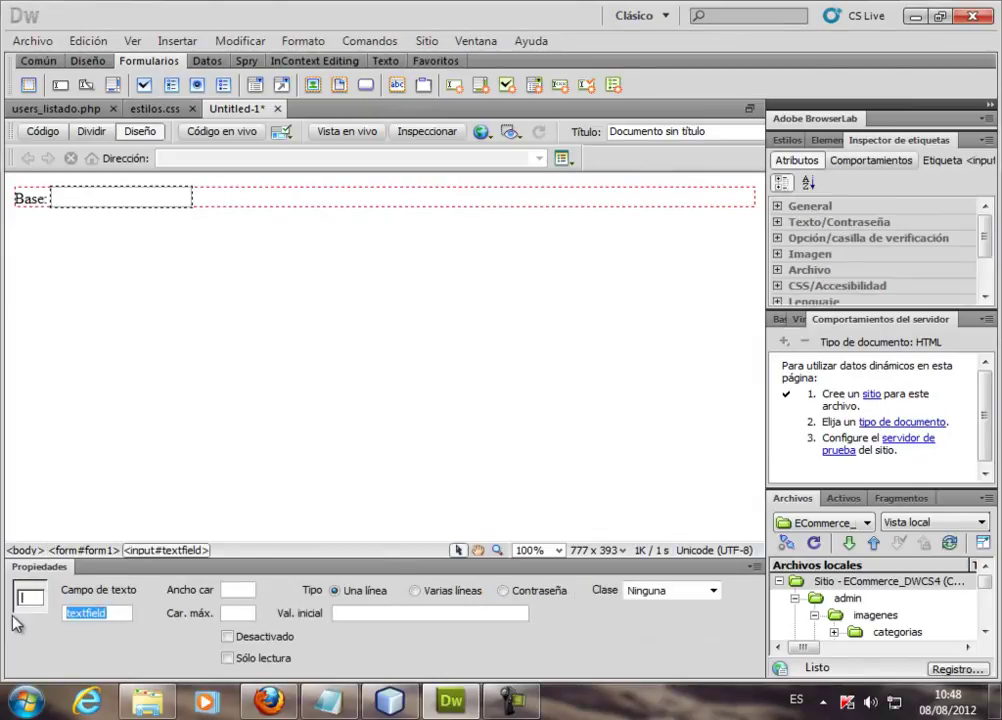
key("BackSpace")
type("n")
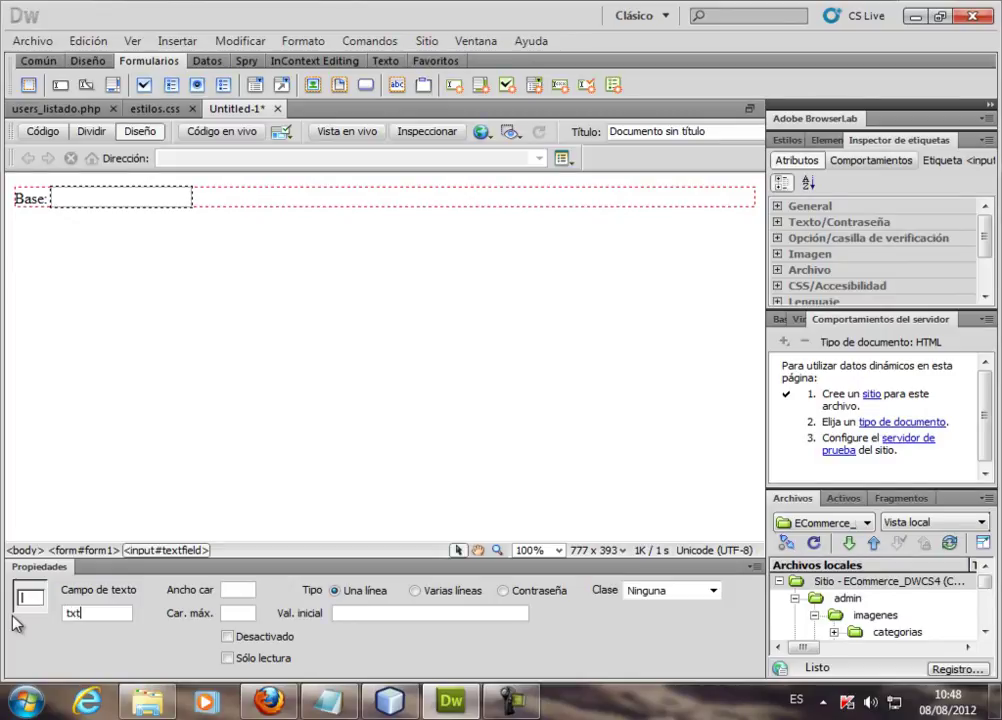
type("xtBase")
key("Return")
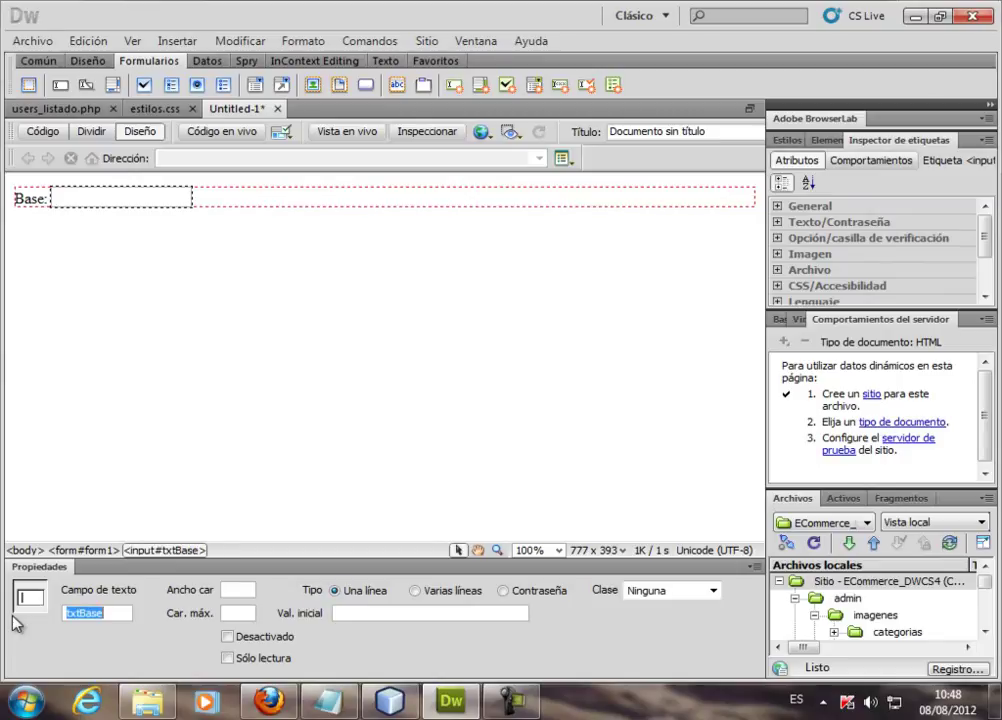
Step: Add a new paragraph below the Base field and insert a text field labelled "Altura:" in it
left_click(240, 205)
key("Return")
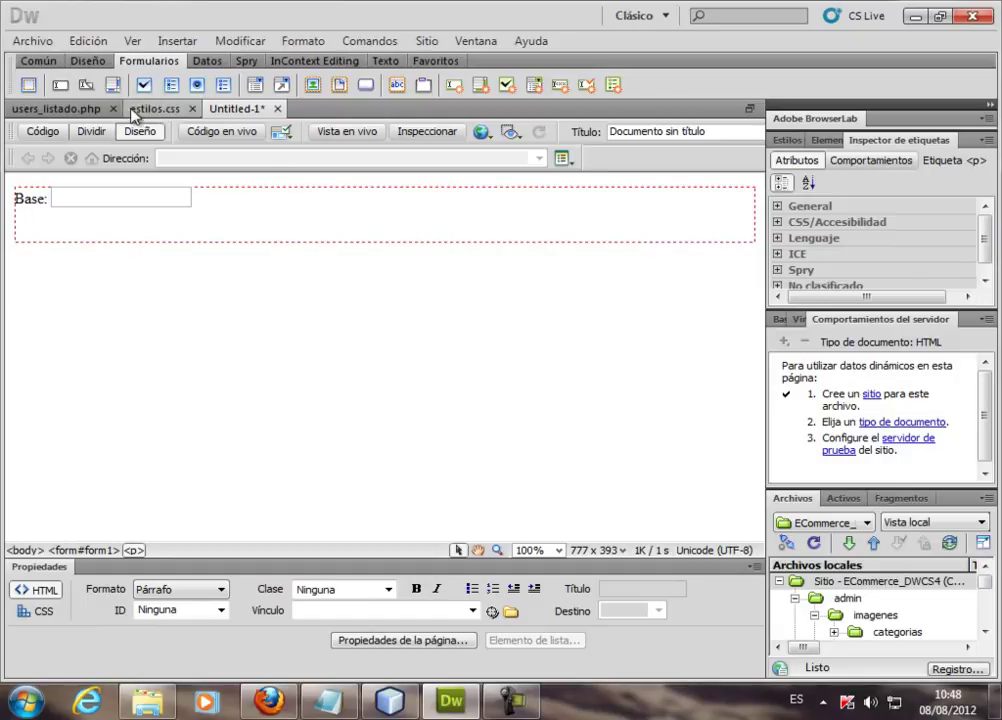
left_click(60, 85)
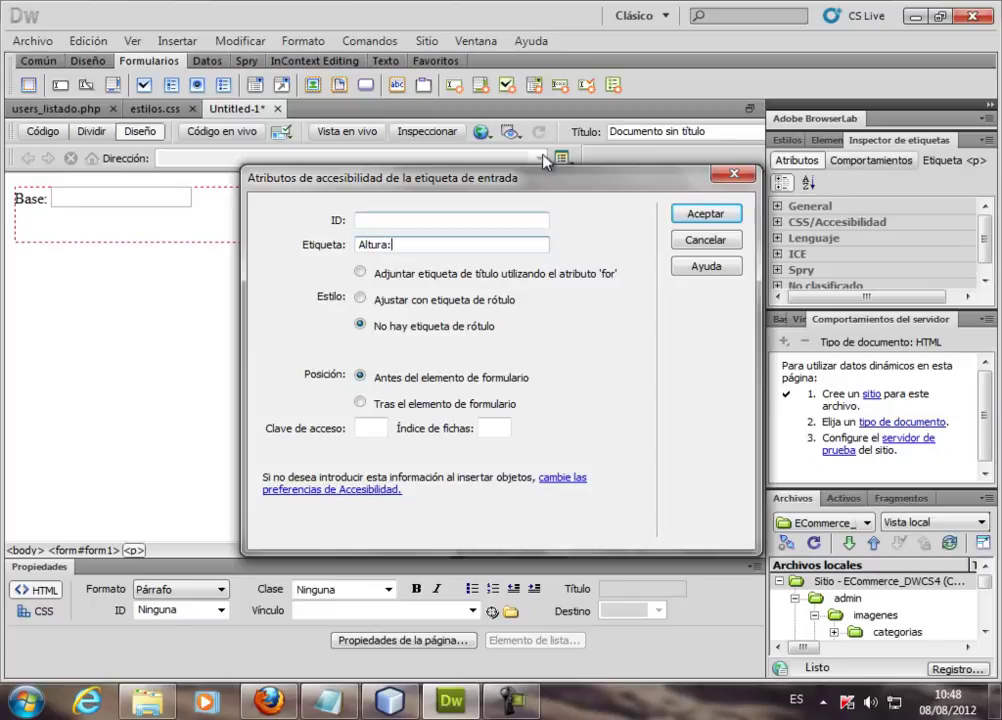
left_click(703, 214)
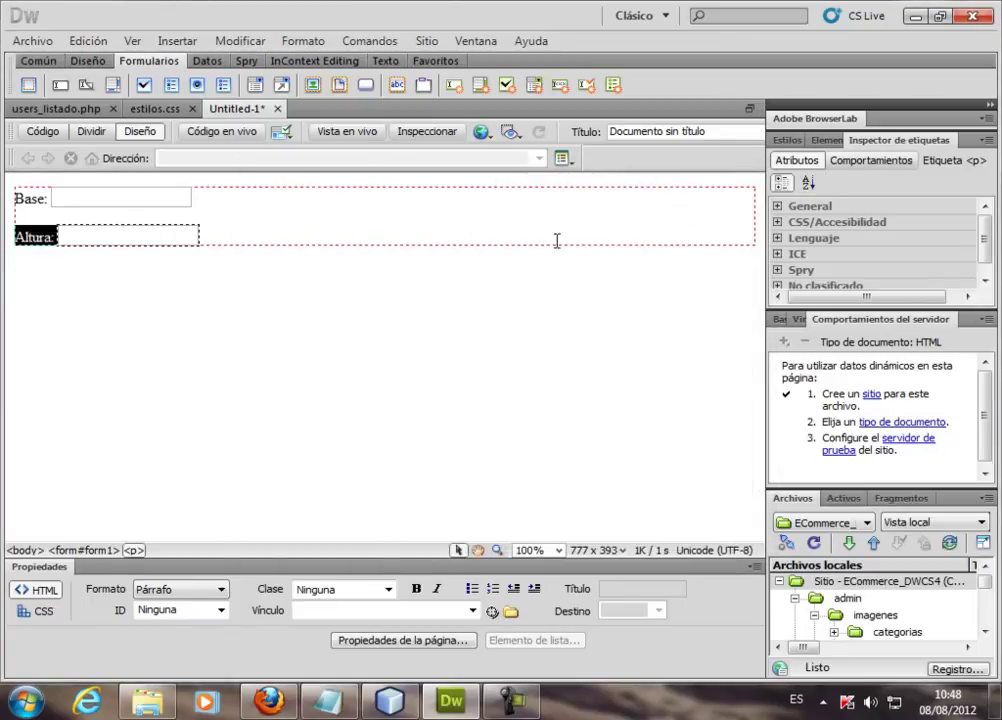
Step: Name the text field beside the "Altura:" label txtAltura
left_click(168, 240)
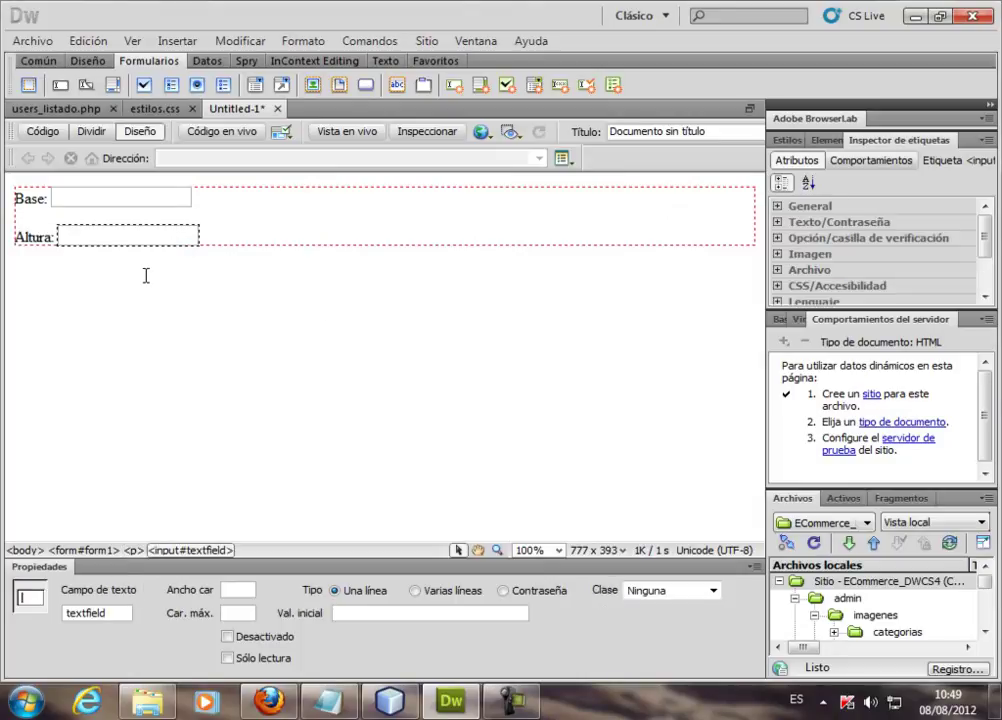
double_click(112, 612)
key("BackSpace")
type("txtAñ")
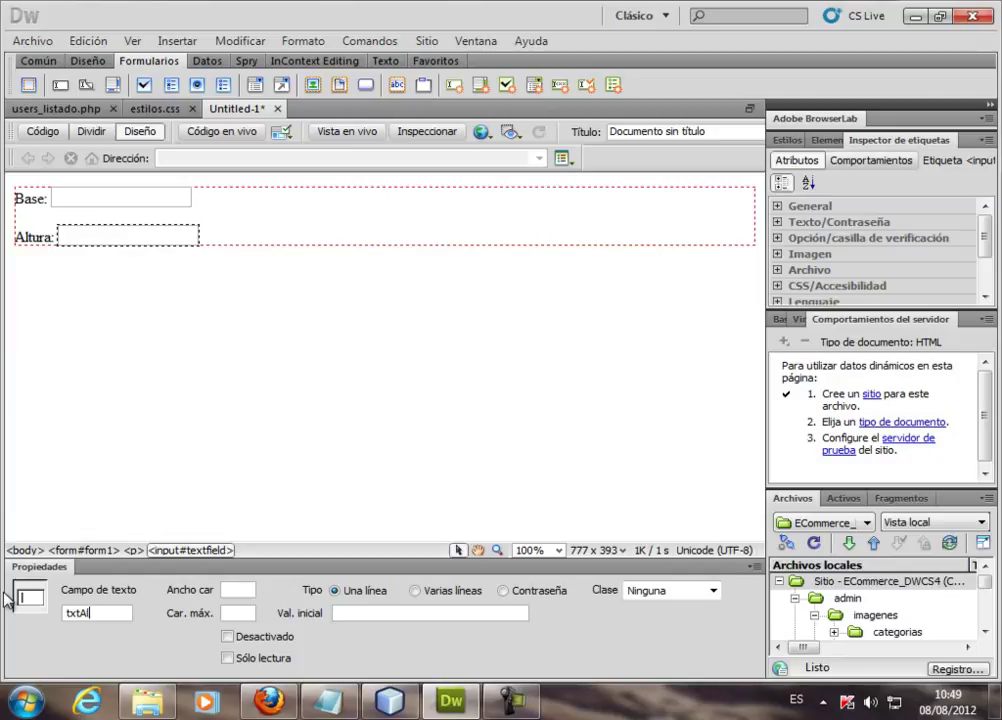
key("Return")
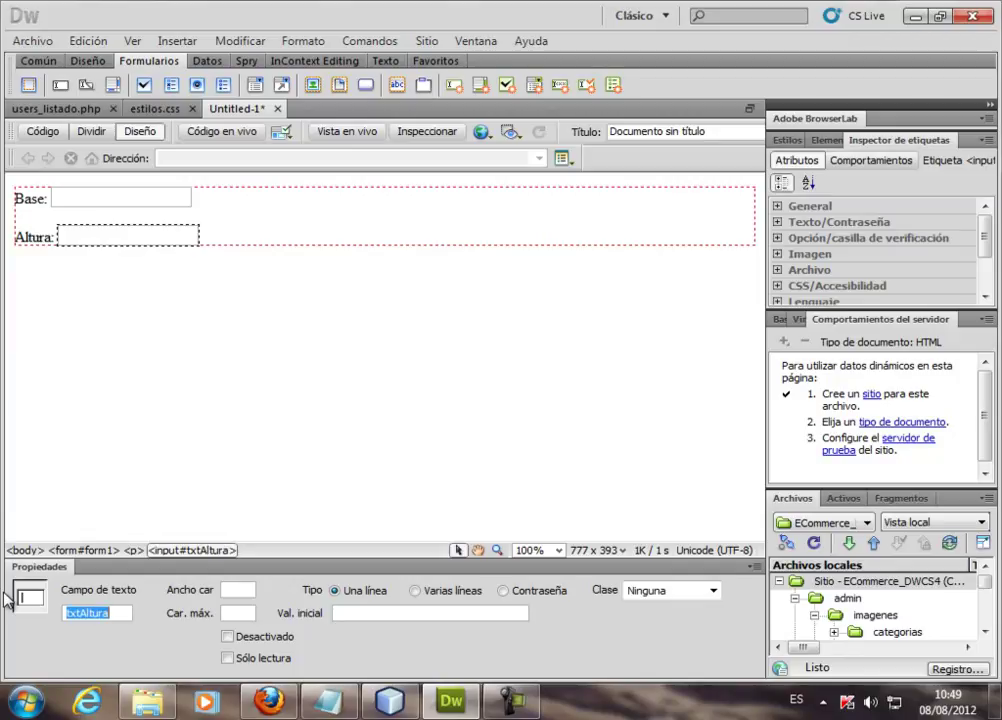
Step: Add a new paragraph below the Altura field and insert a button with the ID Calcular
left_click(268, 233)
key("Return")
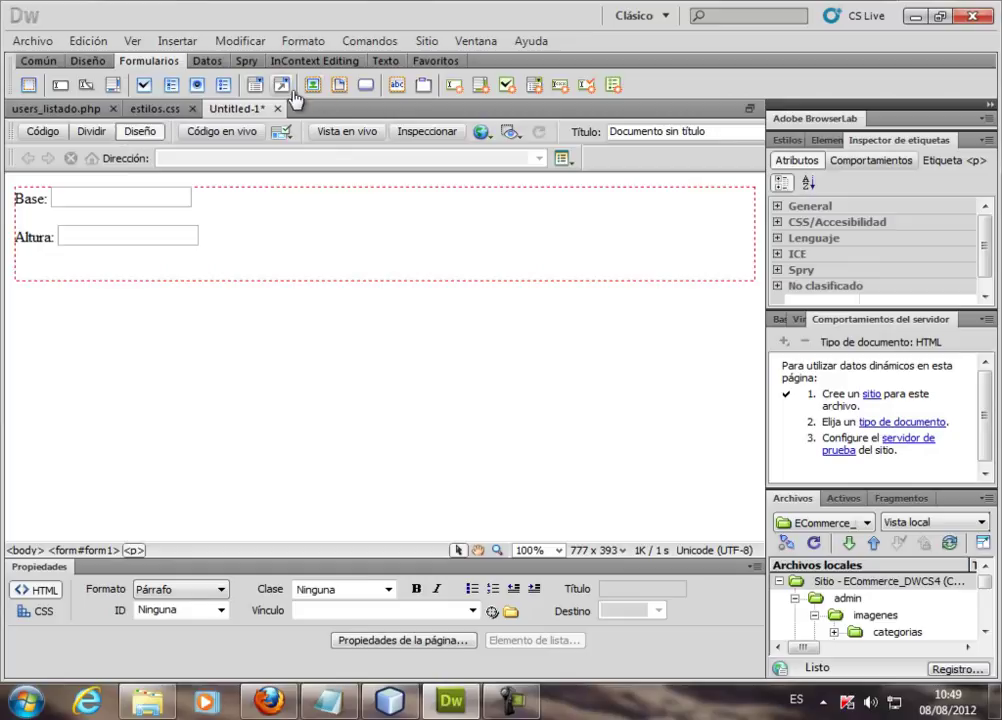
left_click(366, 88)
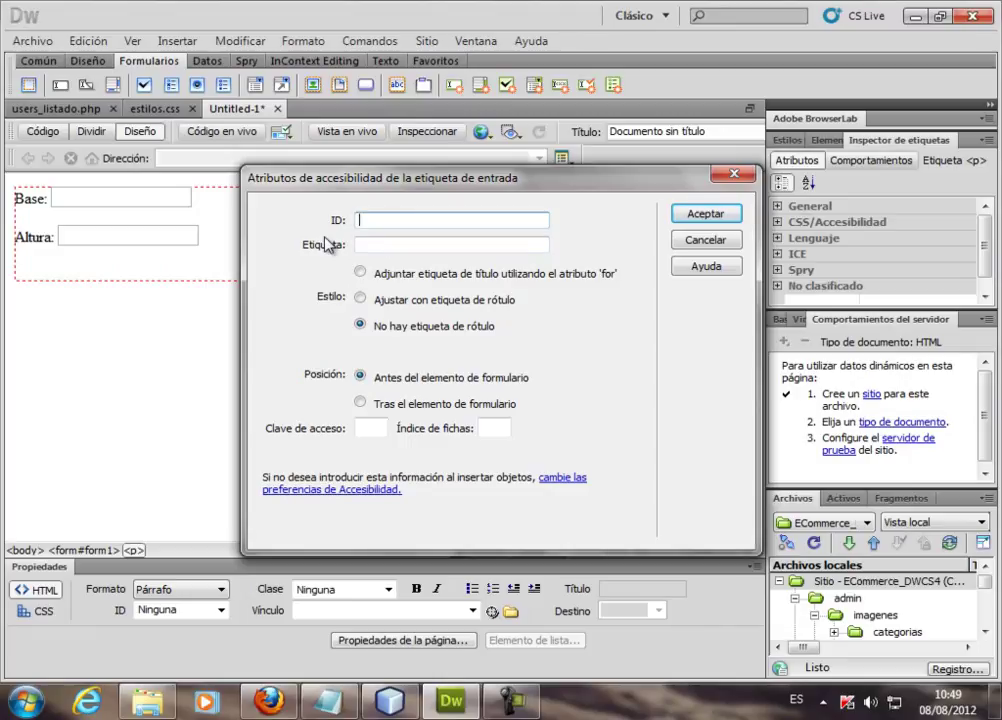
type("Calcular")
left_click(704, 216)
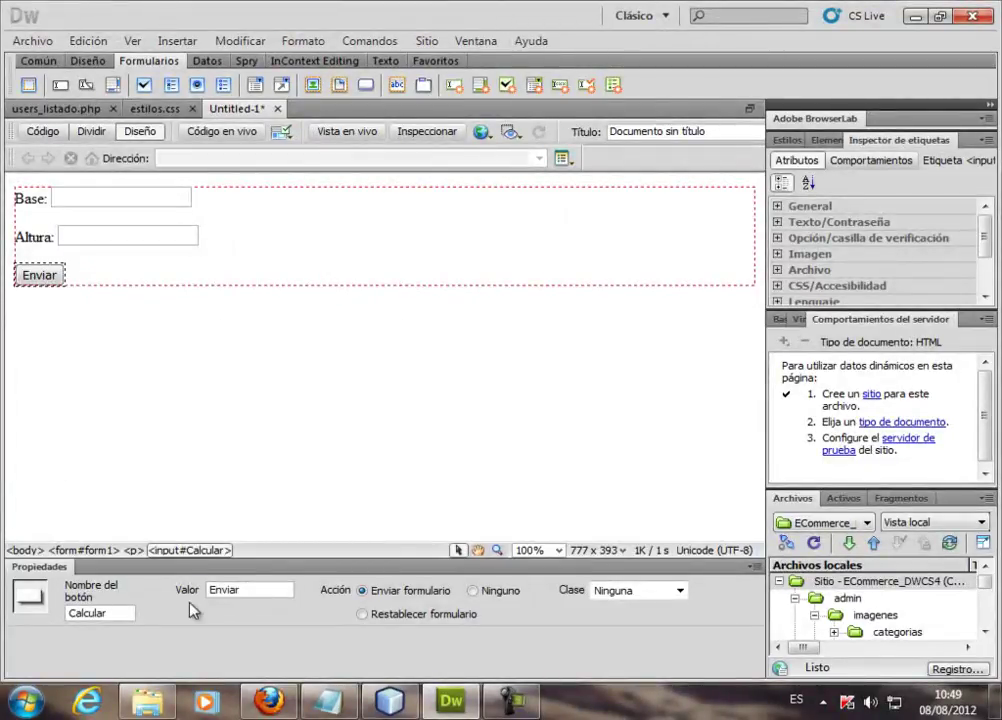
Step: Set the value shown on the form's button to "Calcular"
left_click_drag(277, 586, 170, 590)
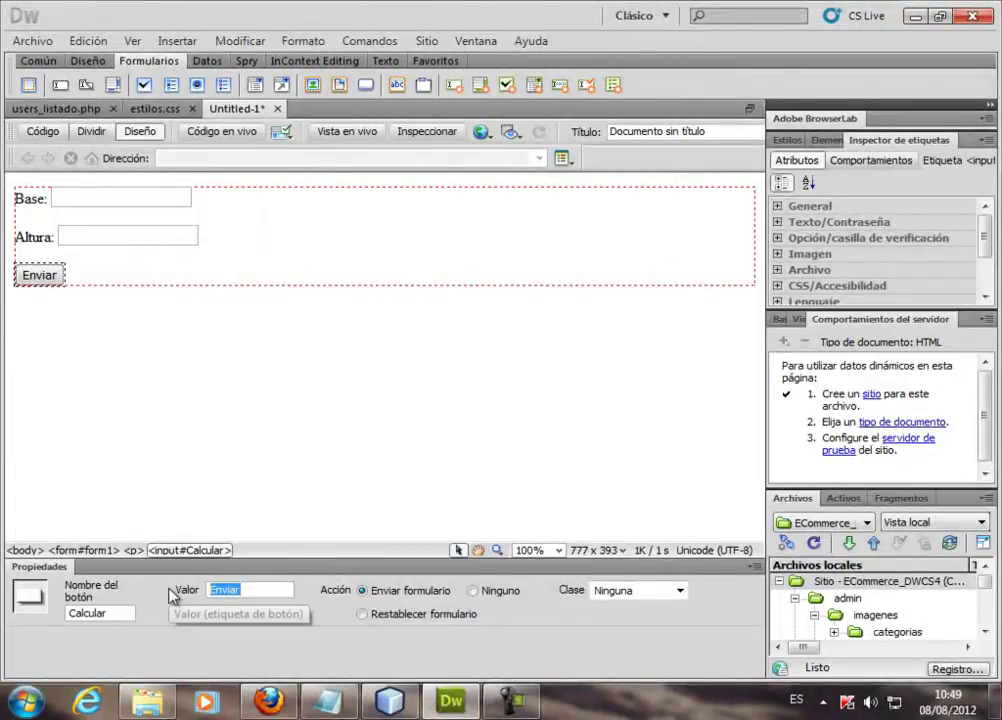
key("BackSpace")
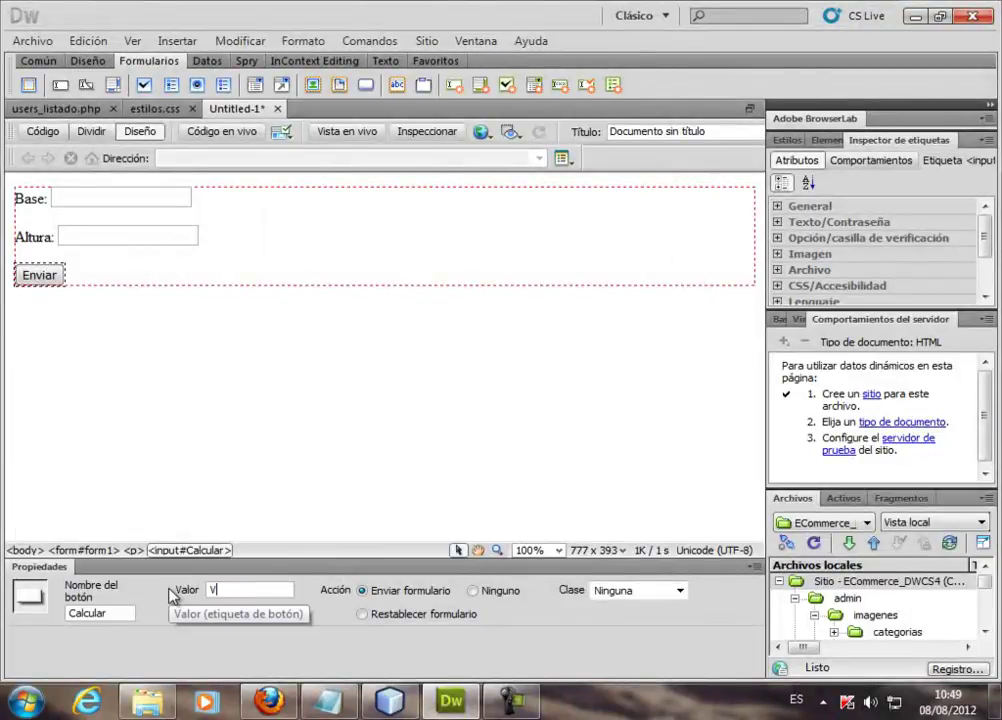
type("Calcular")
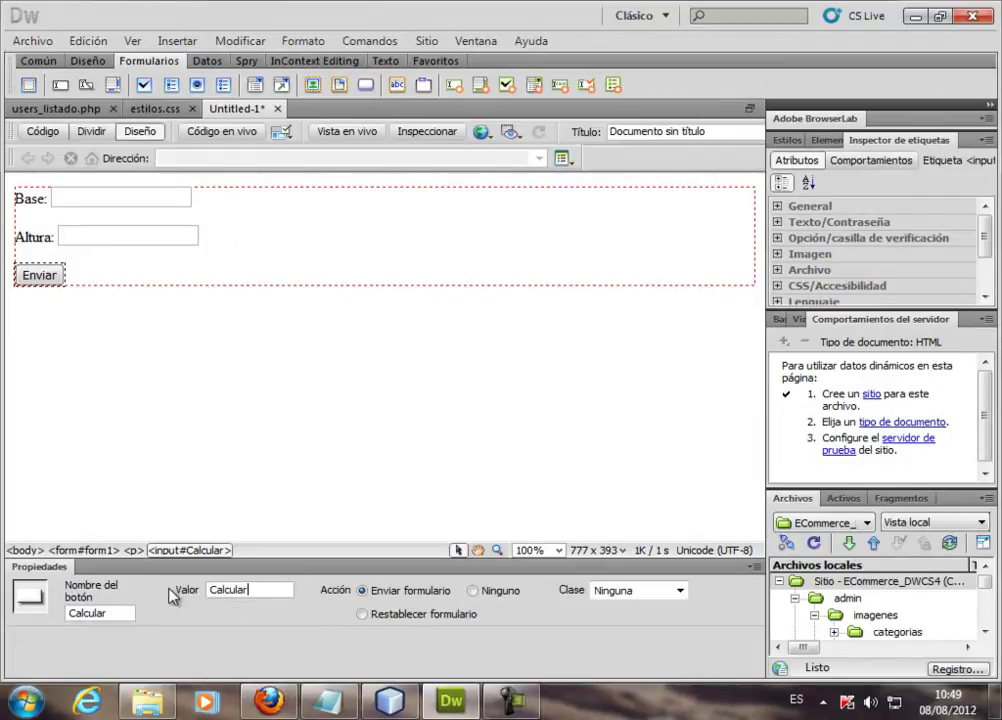
key("Return")
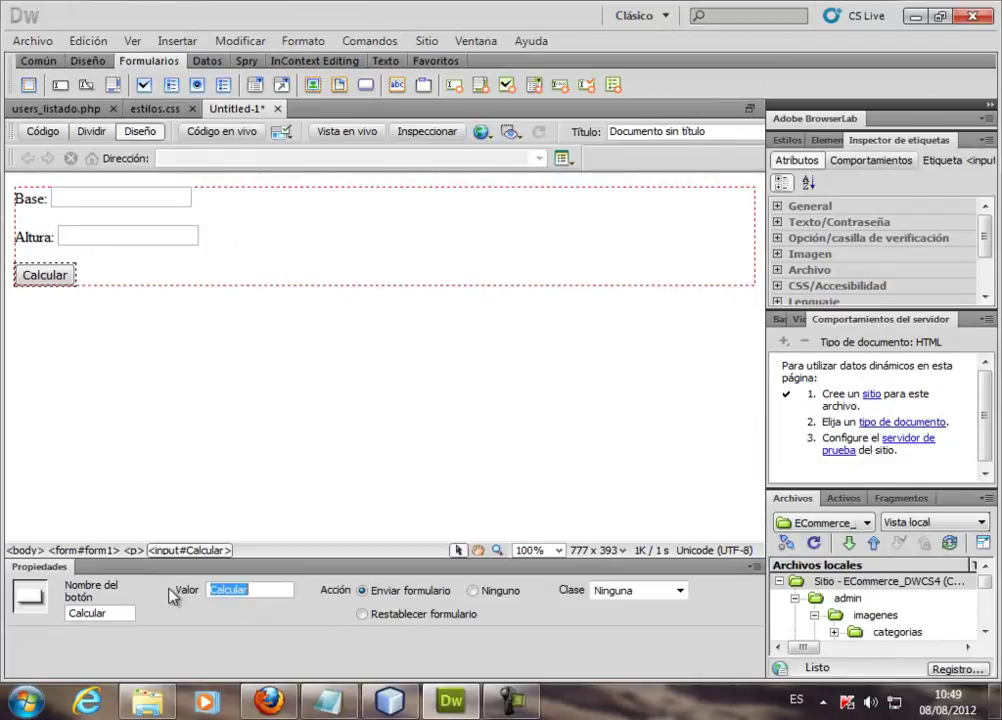
Step: Insert a second form button with the ID Limpiar beside the Calcular button
left_click(126, 275)
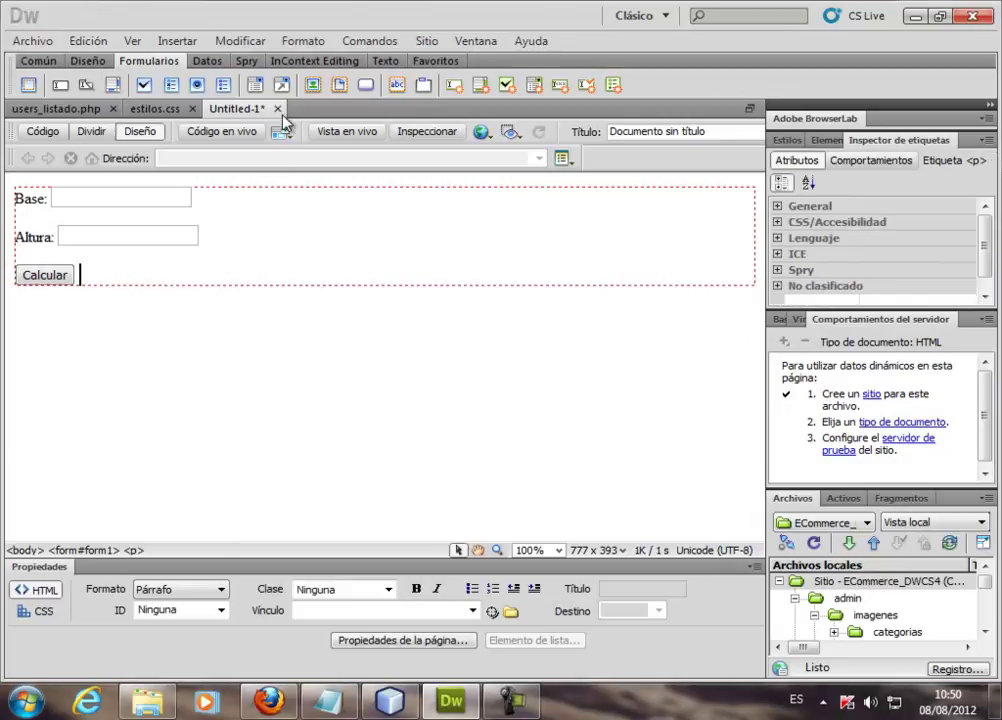
left_click(366, 88)
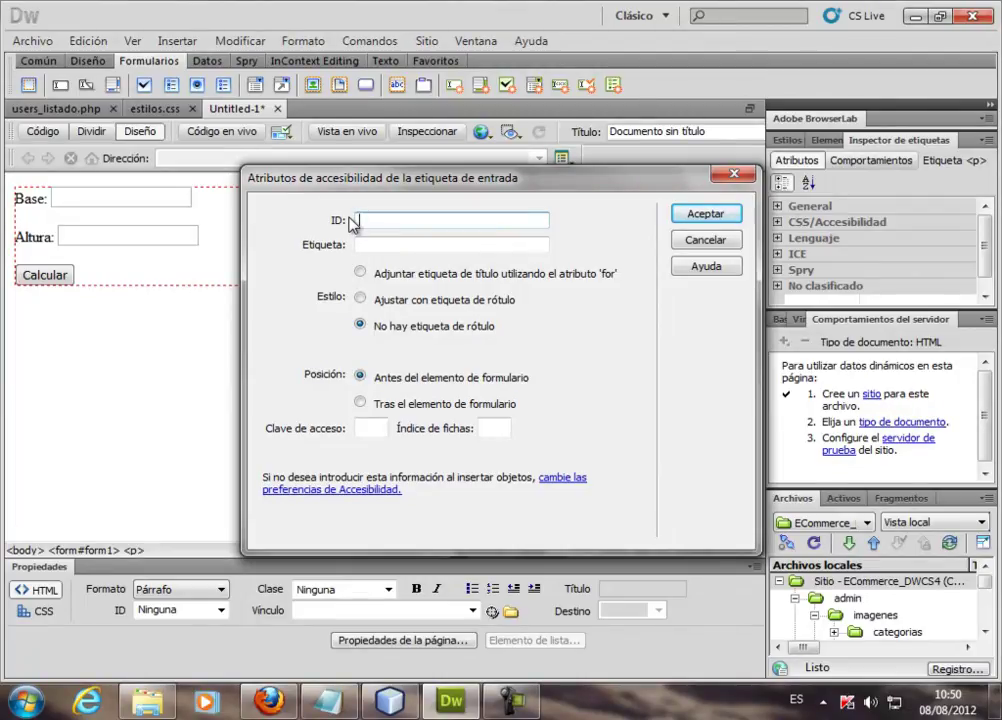
type("Limpiar")
left_click(692, 222)
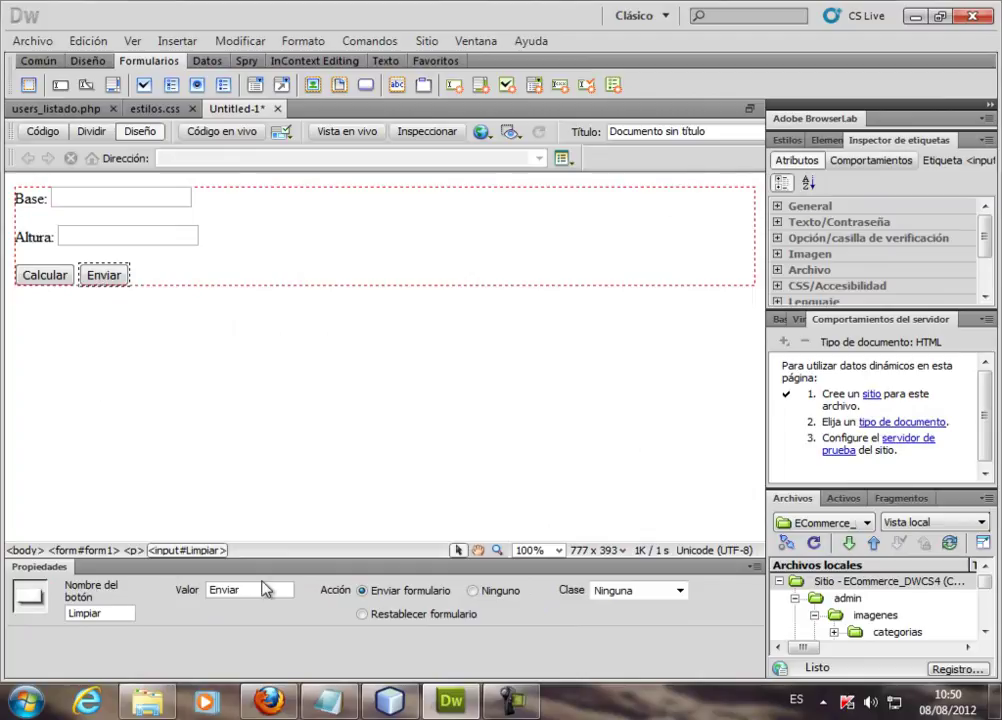
Step: Set the new button's value to "Limpiar" and its action to Restablecer formulario
left_click_drag(259, 590, 176, 594)
key("BackSpace")
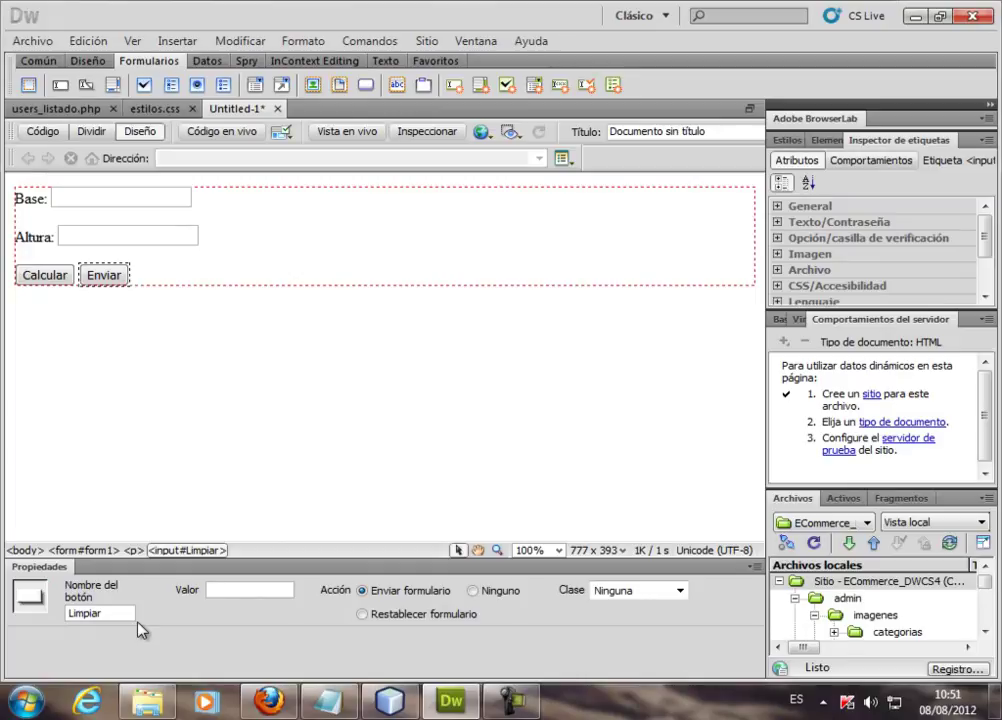
type("Limpiar")
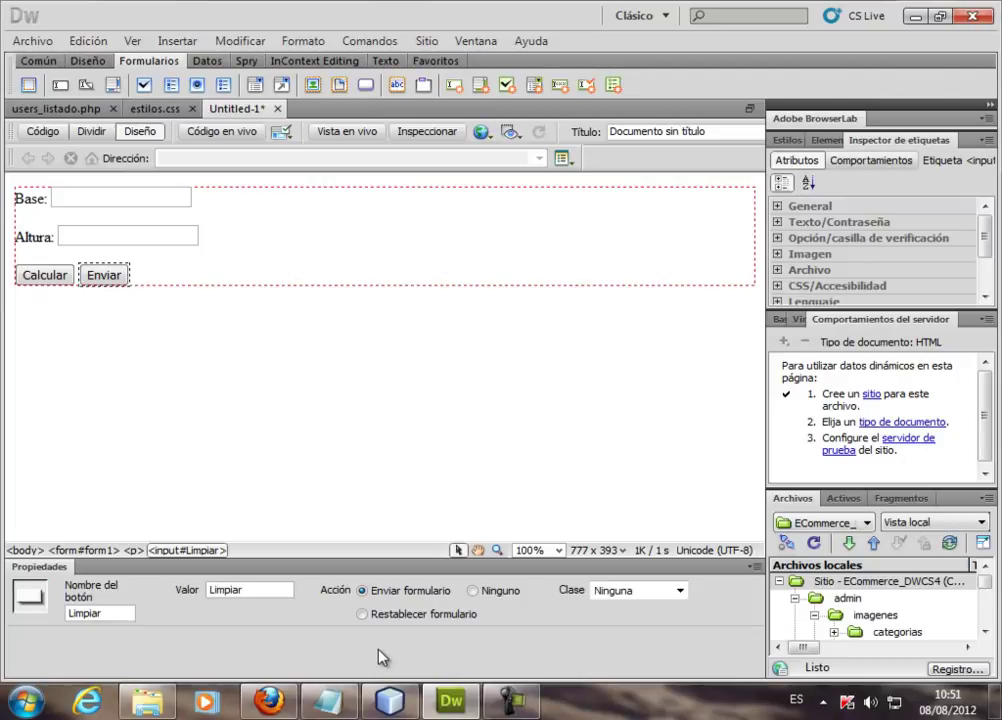
left_click(363, 615)
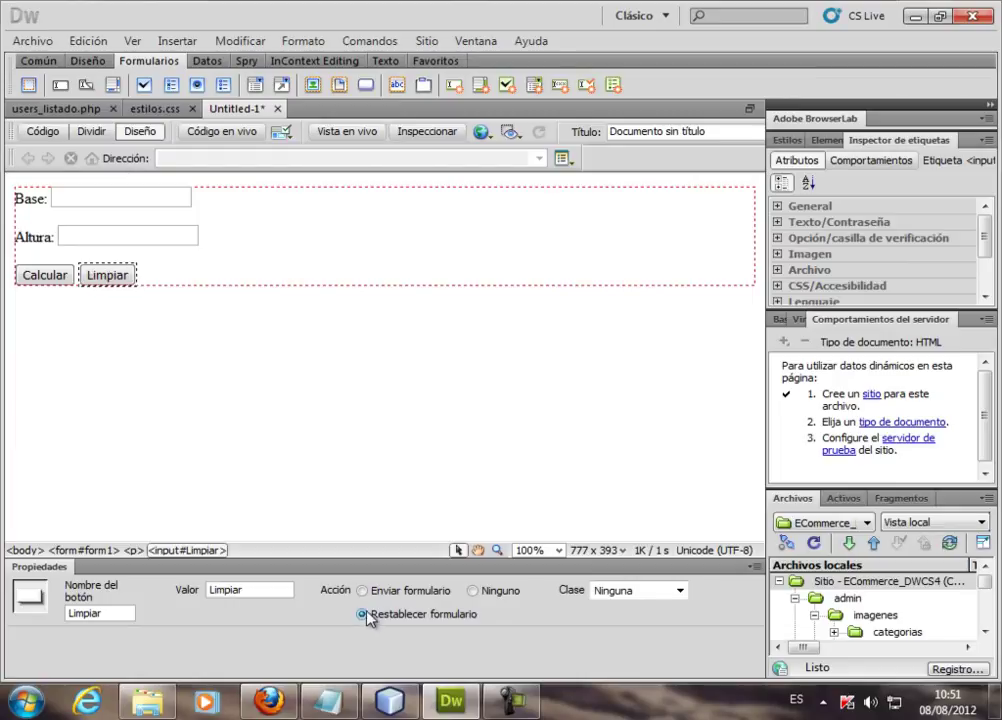
Step: Set the form's action to cualquiera.php and review the page's source code before returning to the design view
left_click(228, 399)
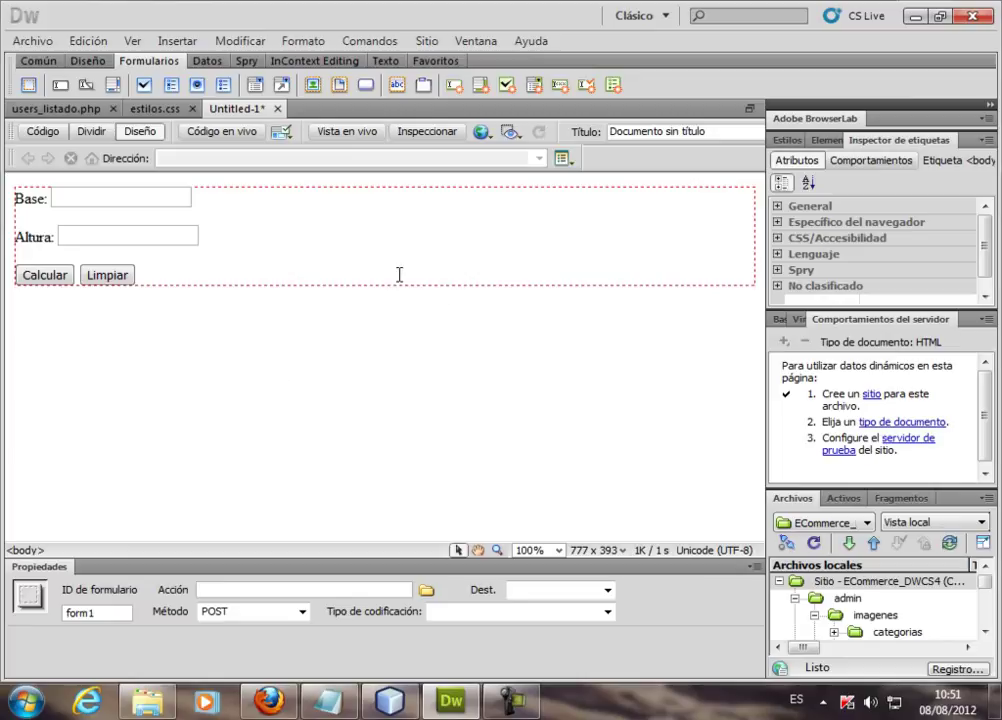
key("ctrl+a")
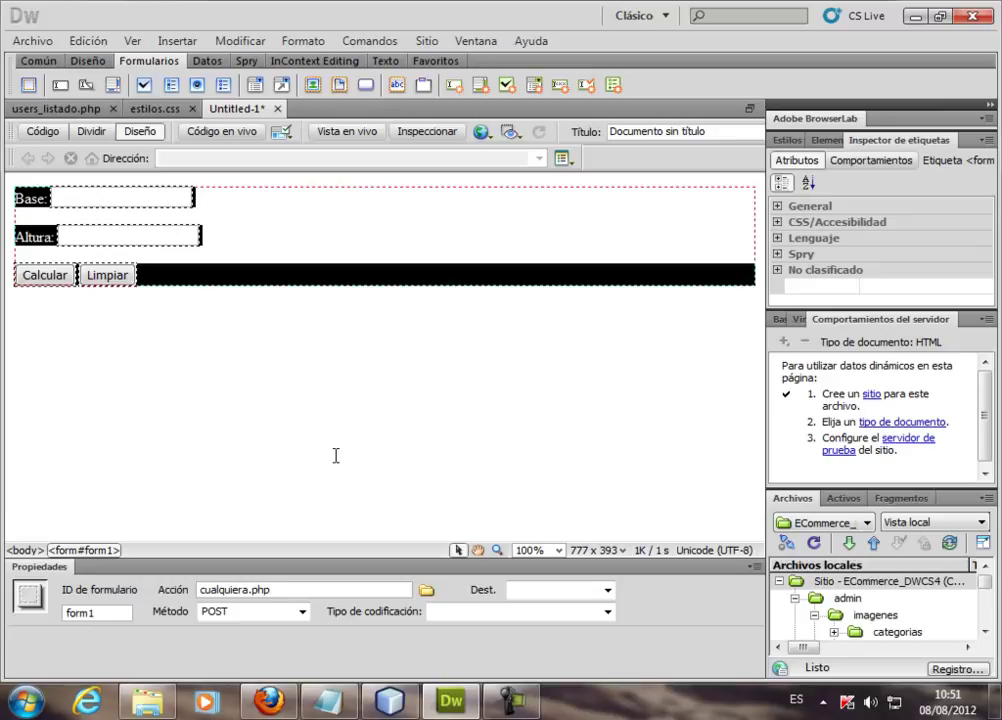
key("Return")
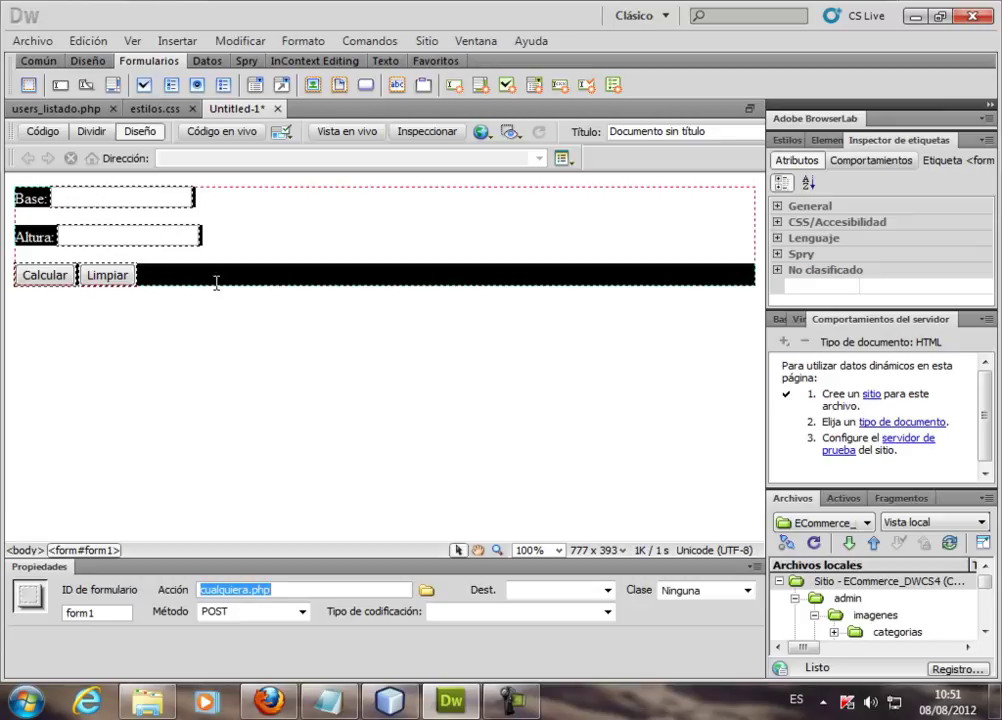
left_click(41, 132)
left_click(475, 278)
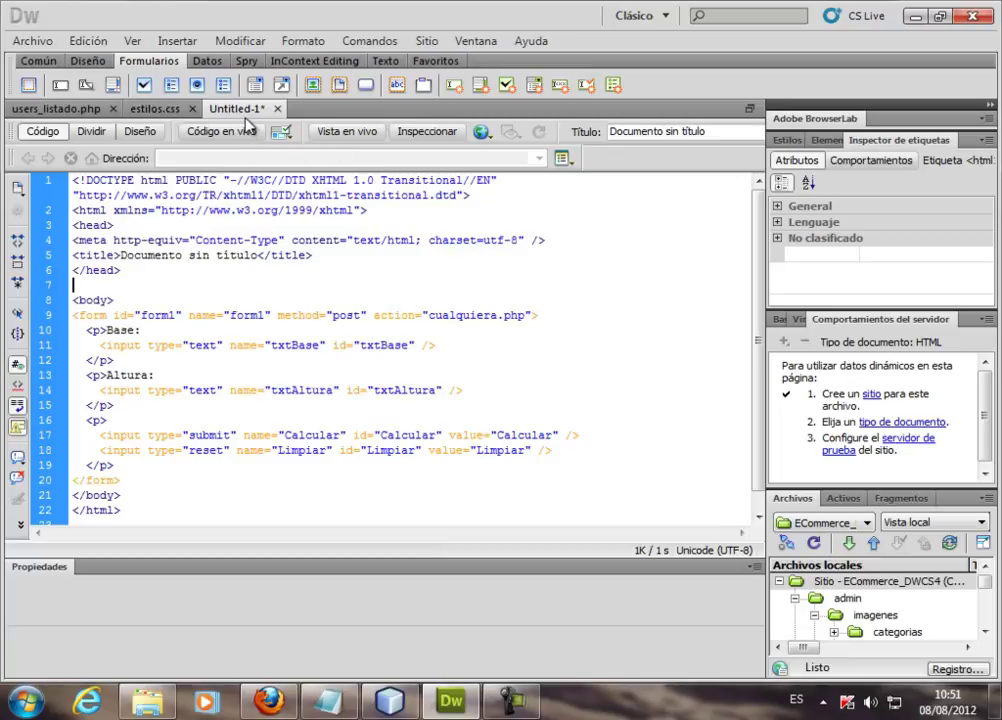
left_click(141, 132)
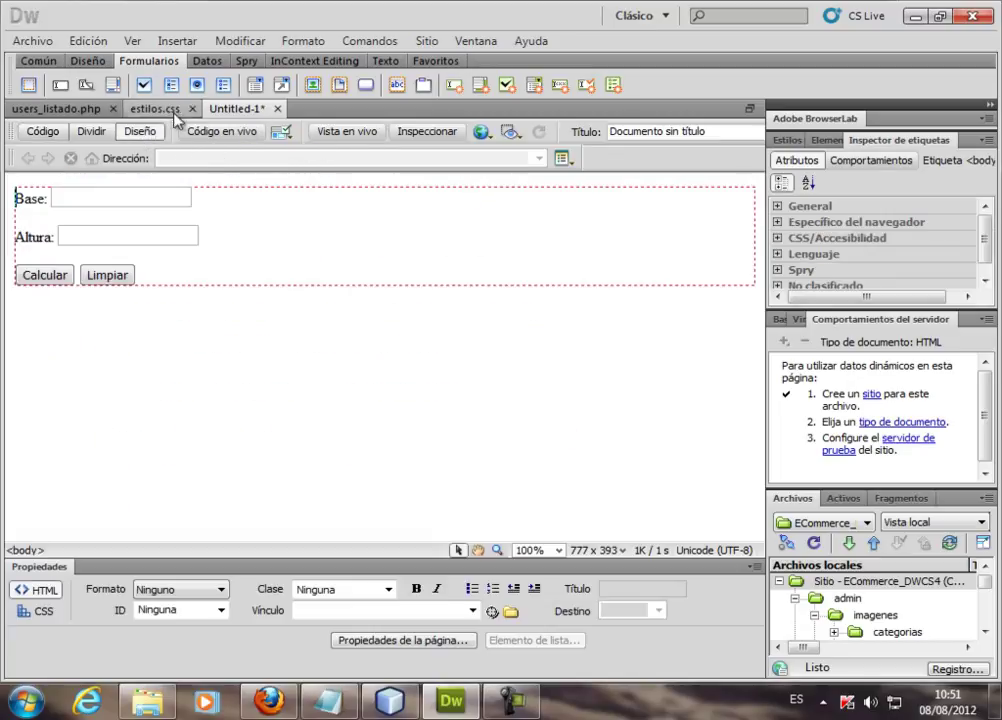
Step: Save the page under the name formulario in the admin folder
left_click(28, 42)
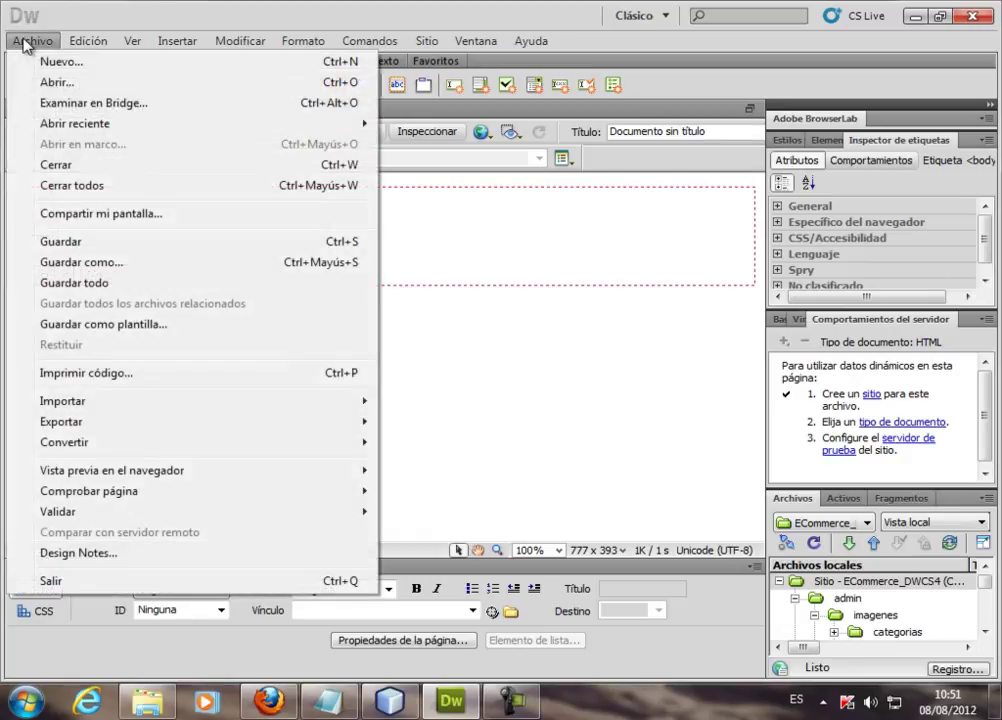
left_click(117, 263)
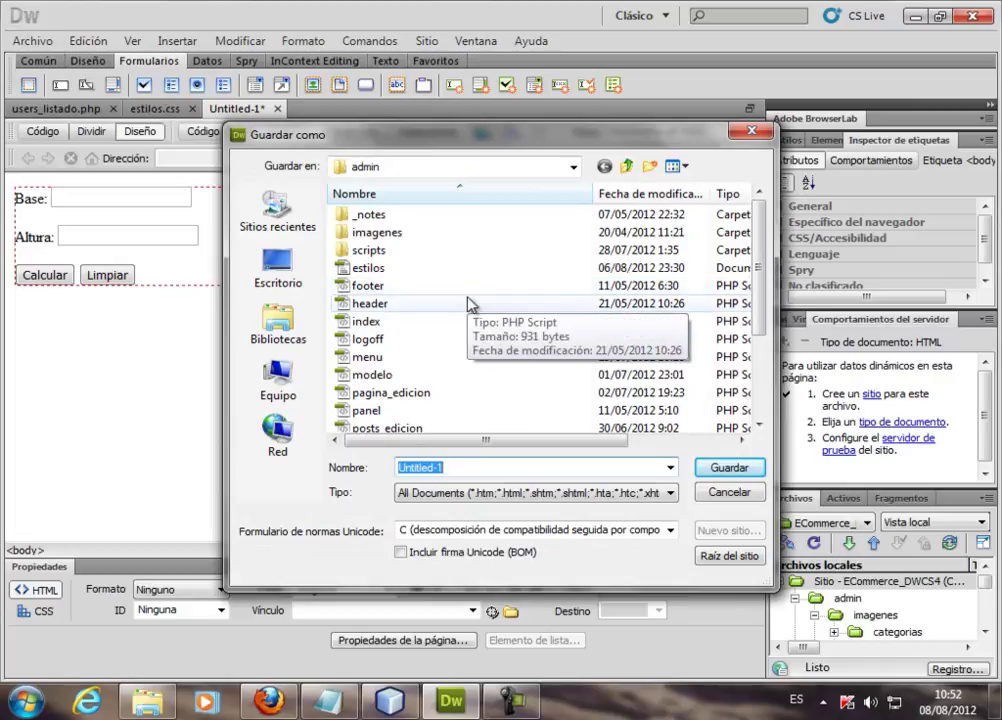
type("formular")
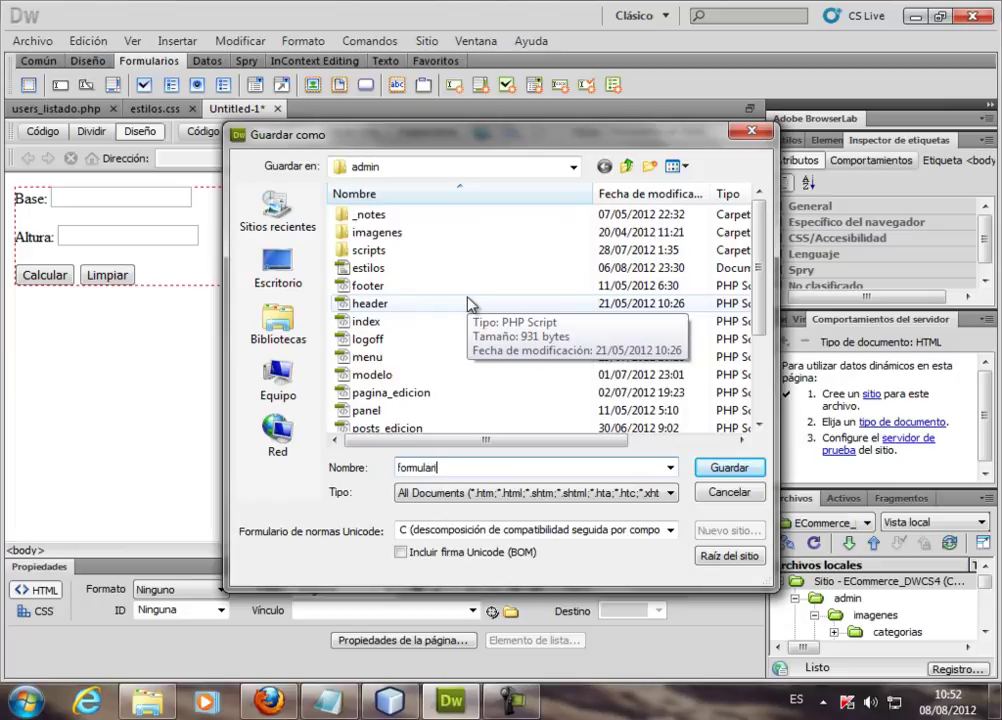
type("io")
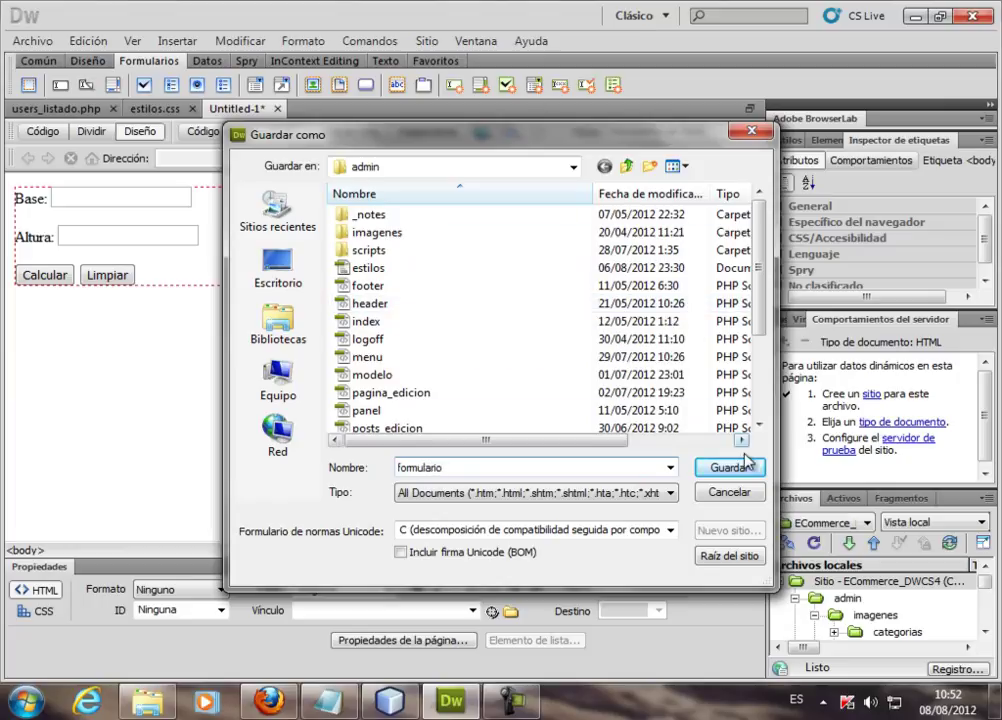
left_click(729, 467)
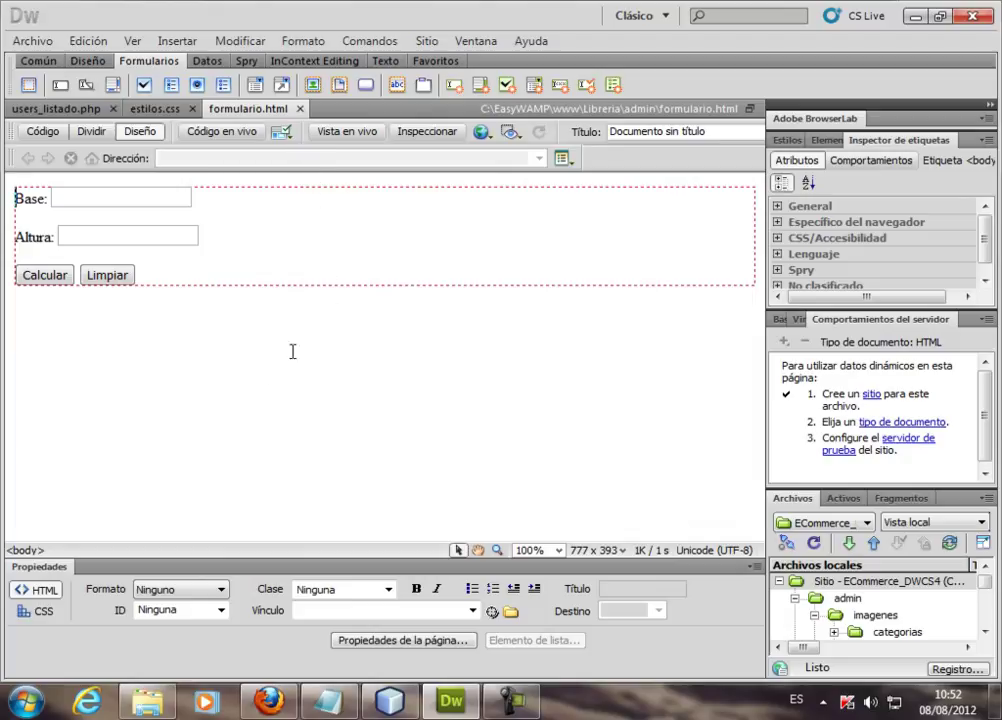
Step: Locate the saved formulario file in the Libreria admin folder in Windows Explorer, and close Dreamweaver
left_click(147, 700)
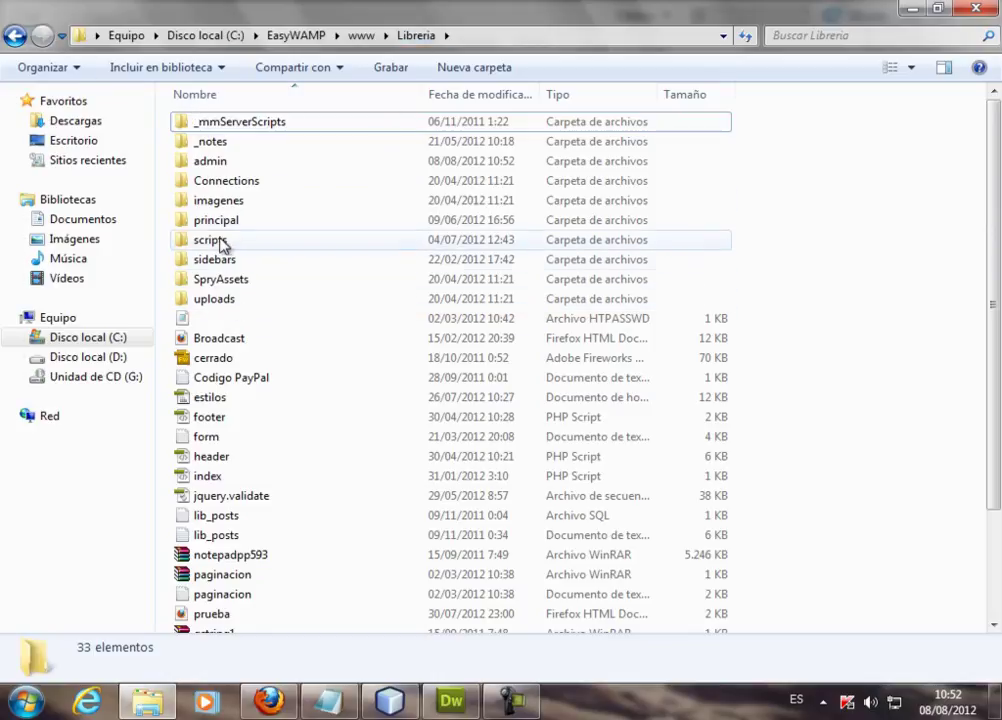
double_click(228, 164)
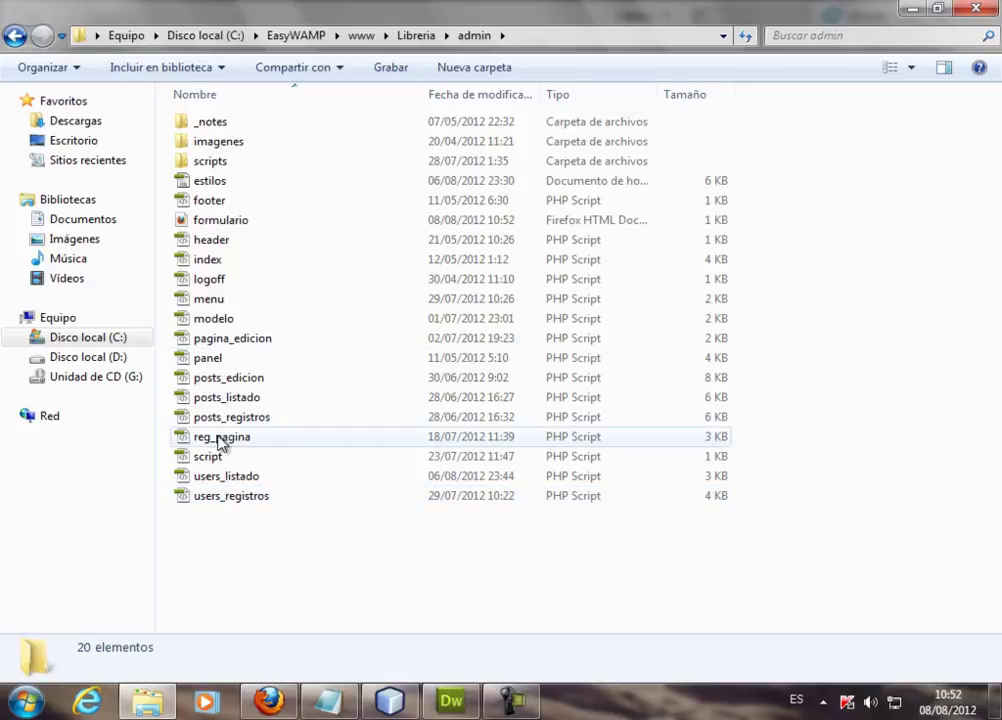
left_click(222, 222)
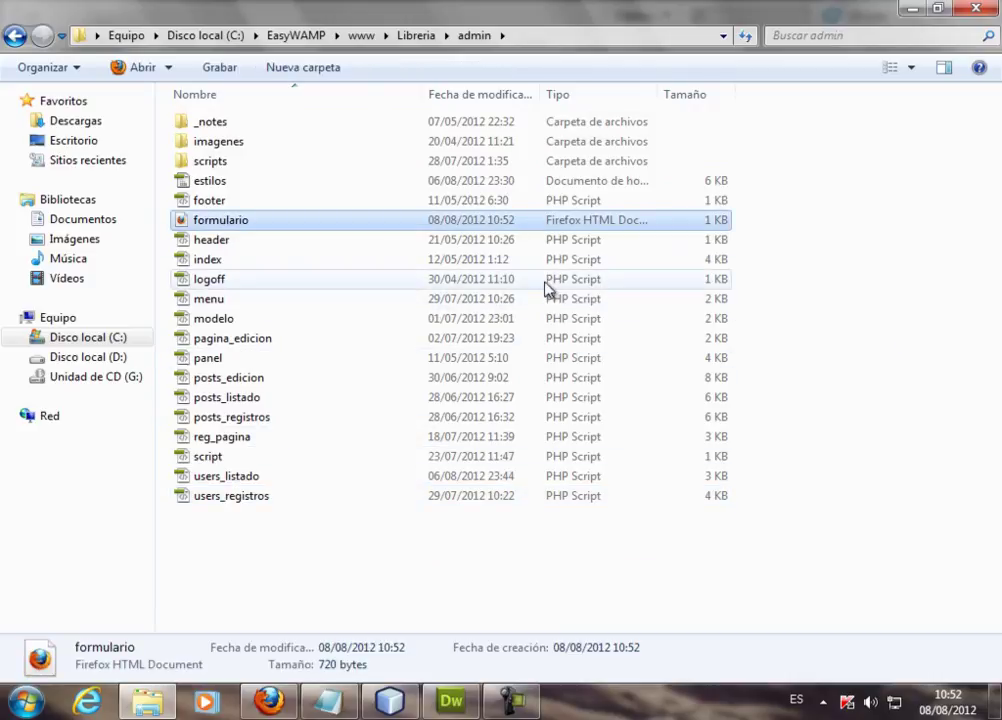
left_click(451, 700)
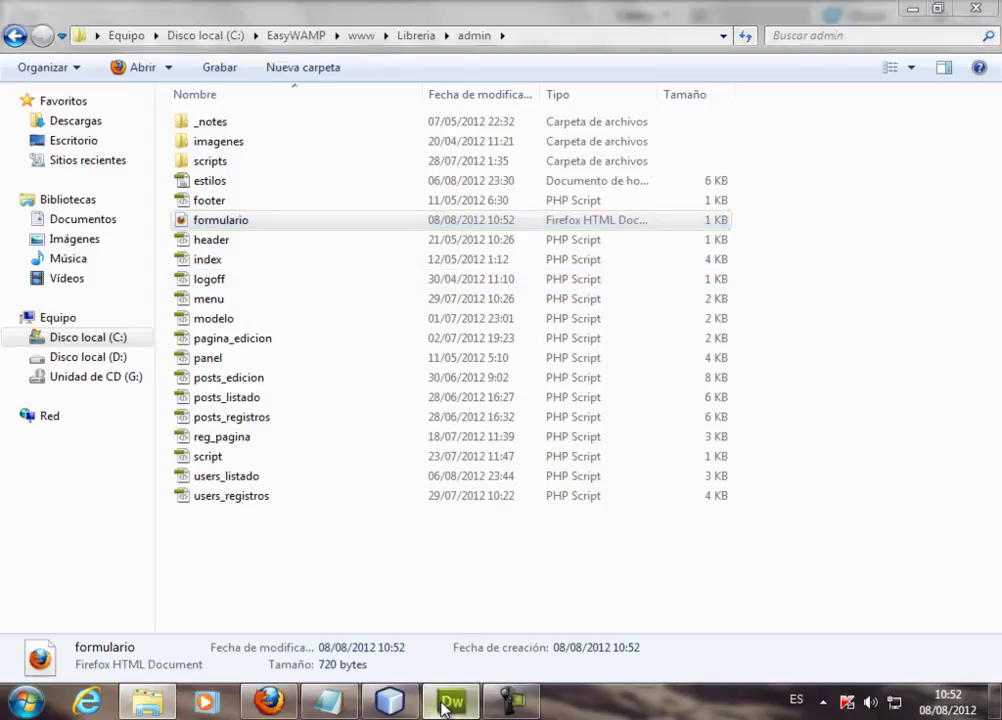
left_click(972, 15)
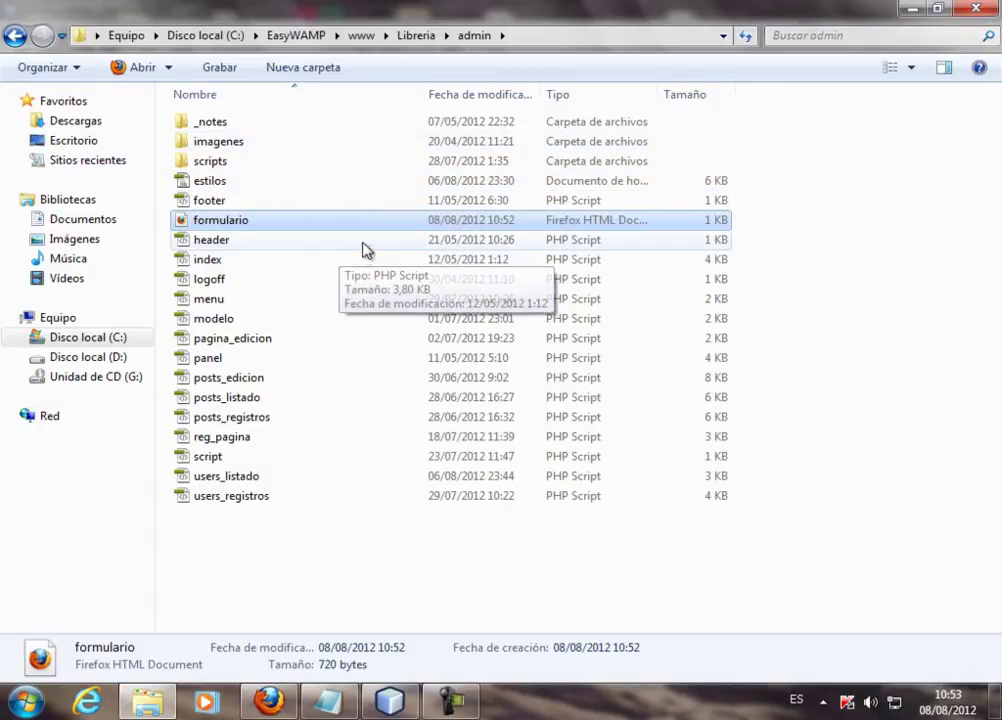
Step: Copy the formulario file and paste it into the Web Pages folder of the PrimAppWeb project in NetBeans
right_click(287, 224)
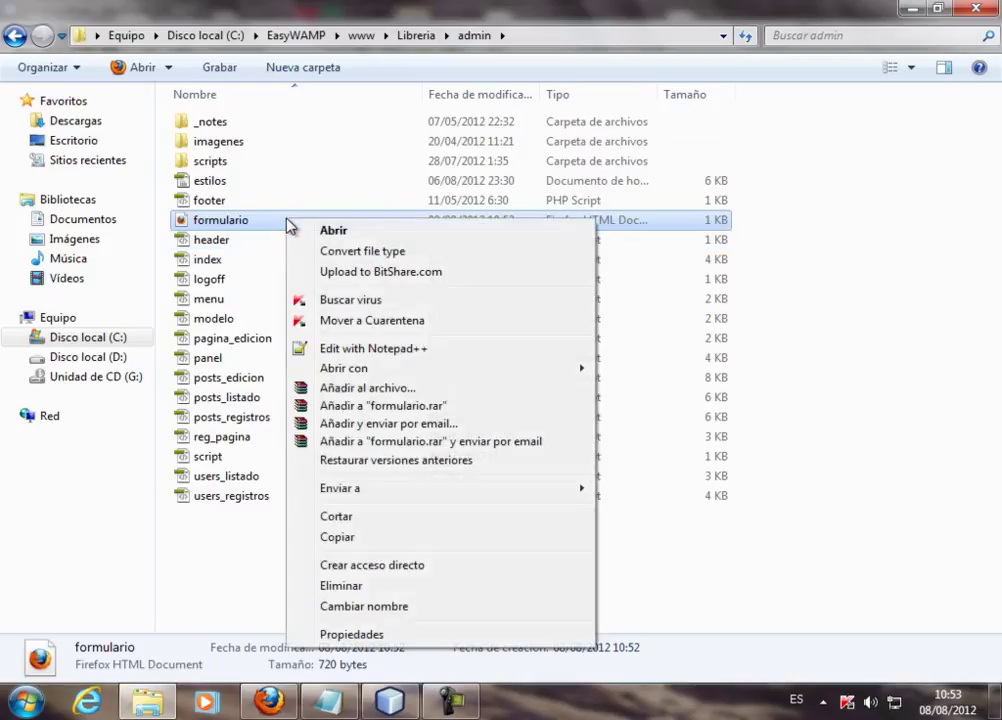
left_click(350, 538)
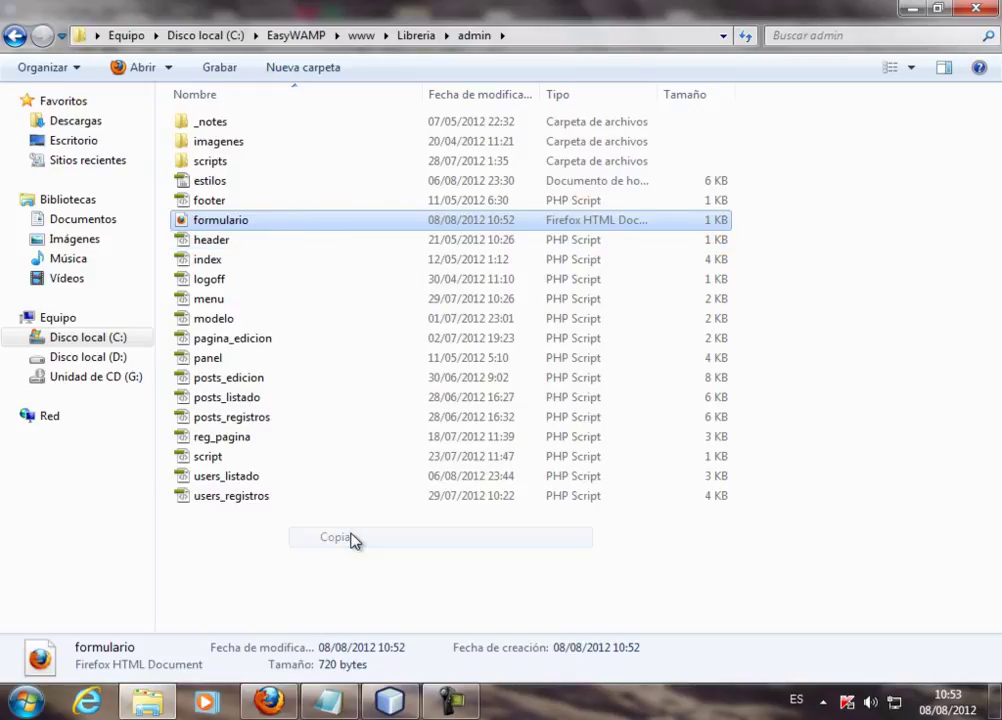
left_click(389, 700)
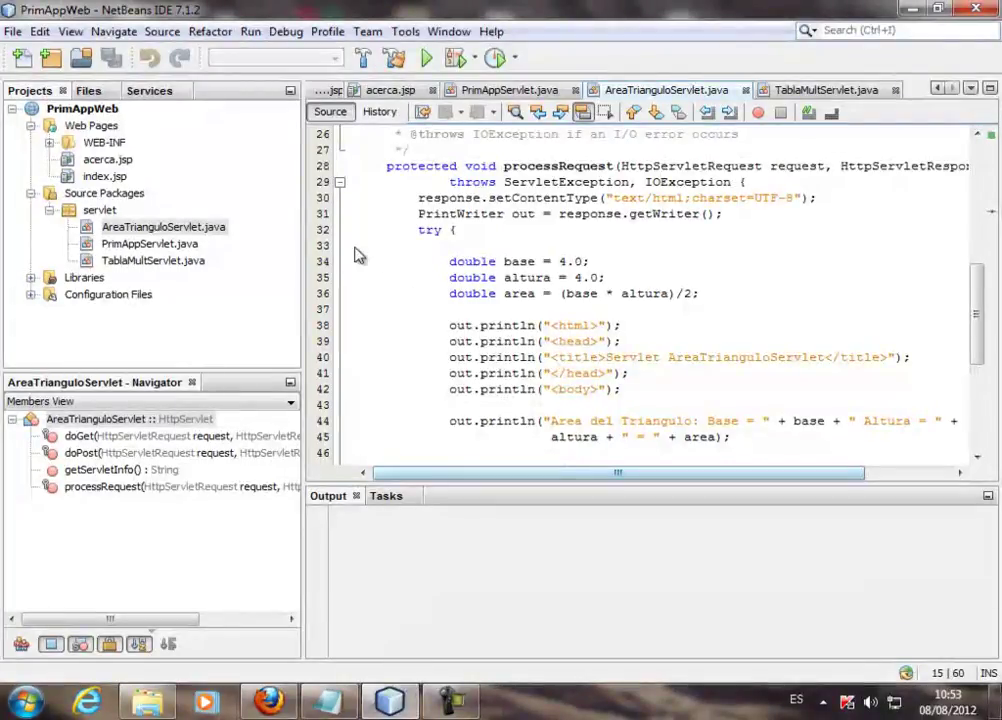
left_click(99, 128)
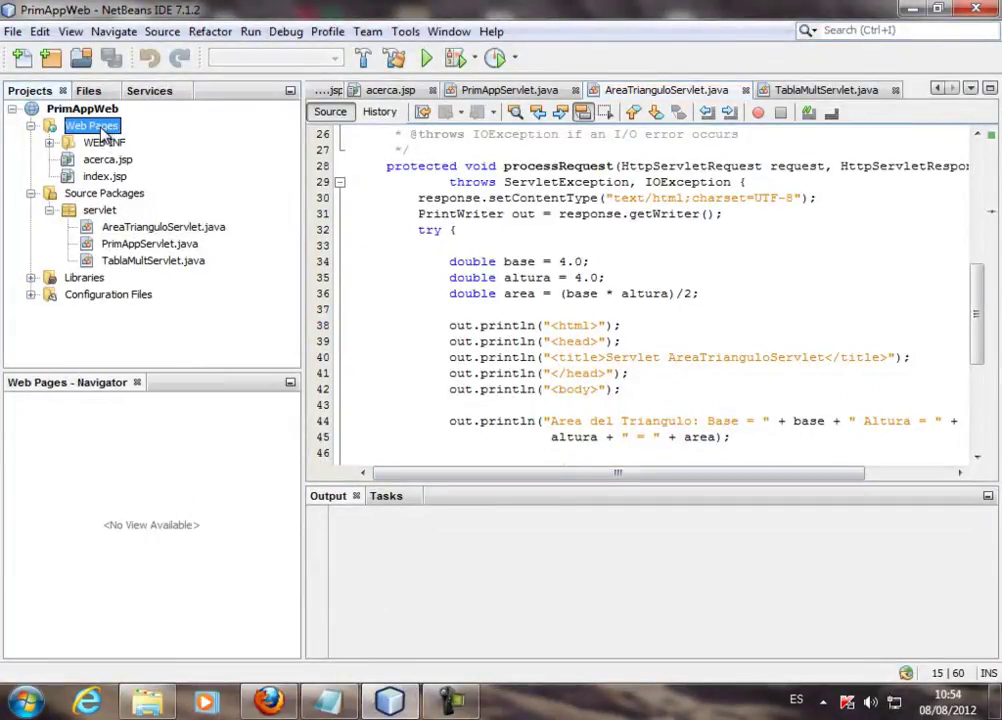
right_click(100, 134)
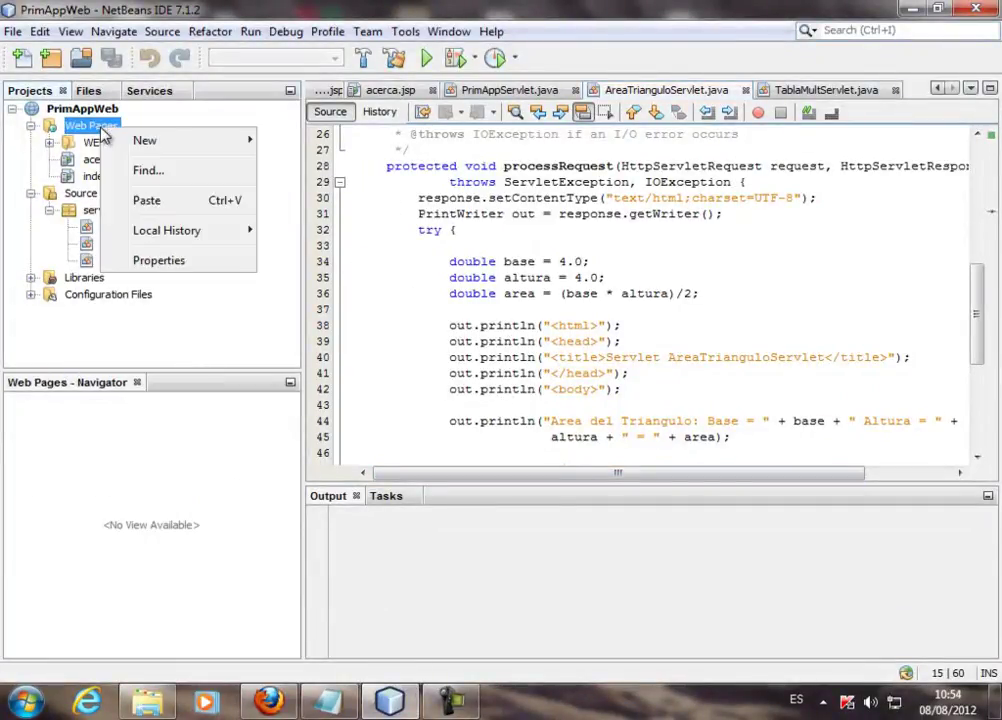
left_click(146, 203)
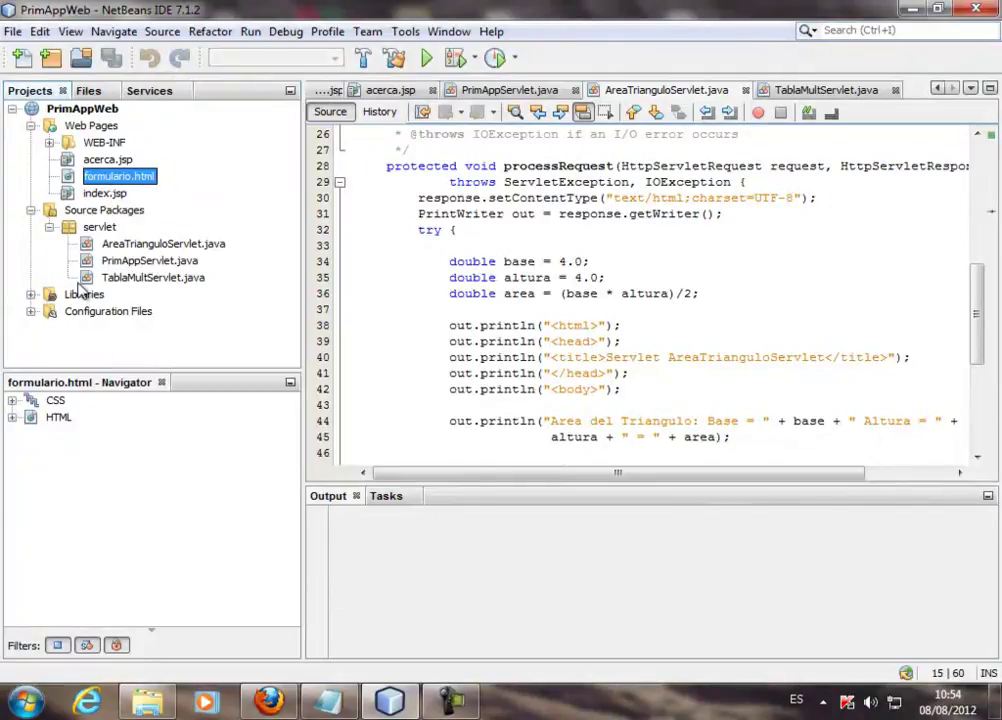
Step: Examine the CSS and HTML nodes in the structure of formulario.html
left_click(12, 401)
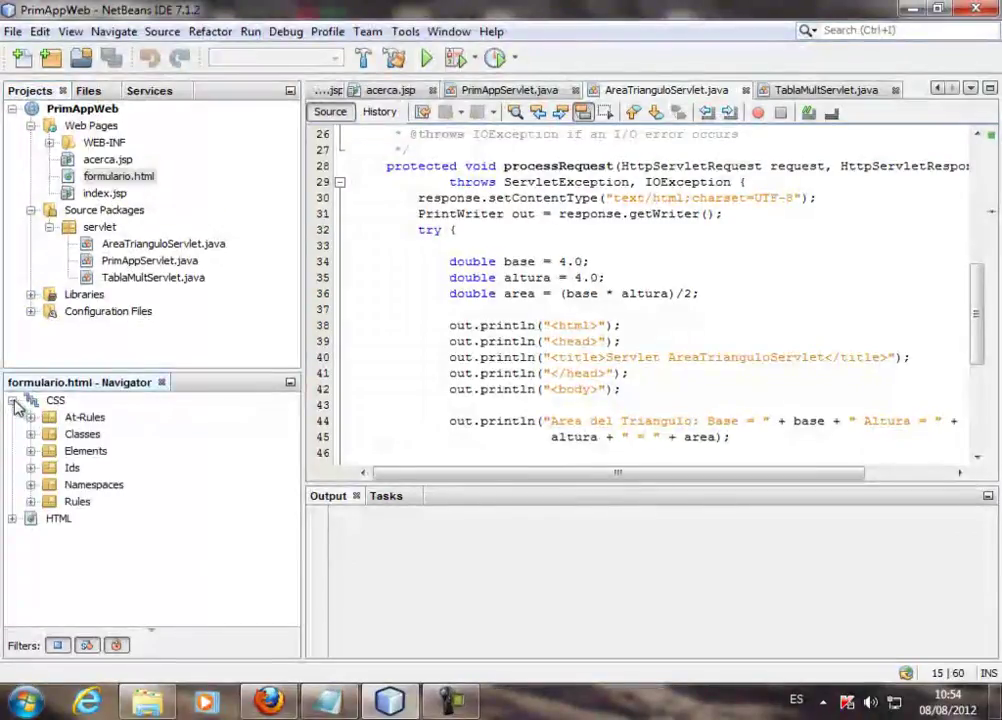
left_click(12, 401)
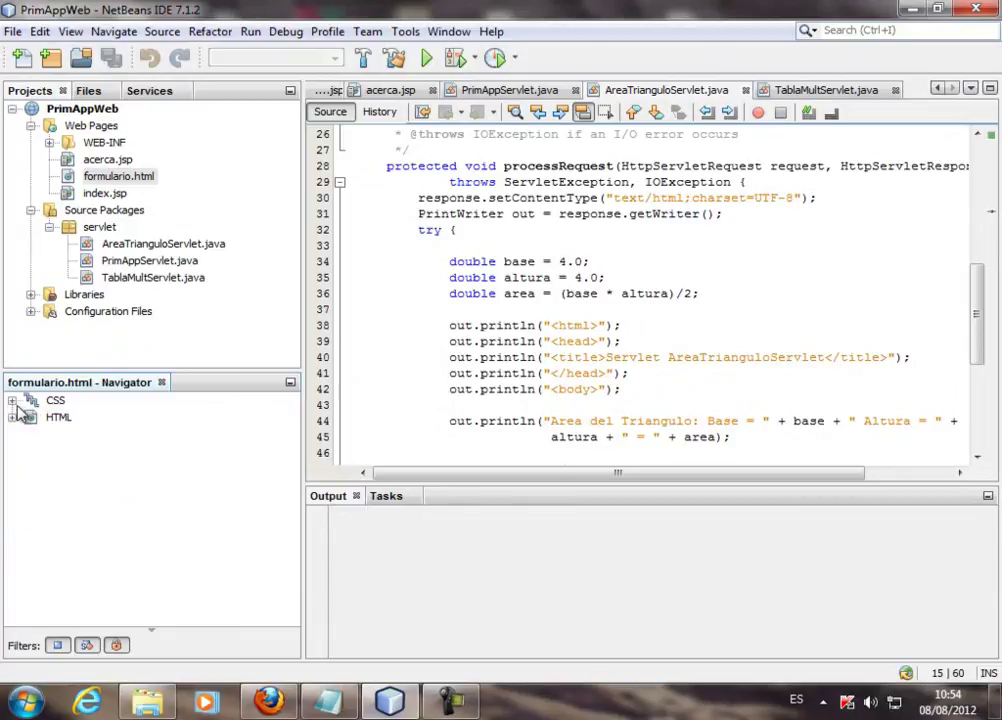
left_click(12, 417)
left_click(12, 417)
left_click(130, 178)
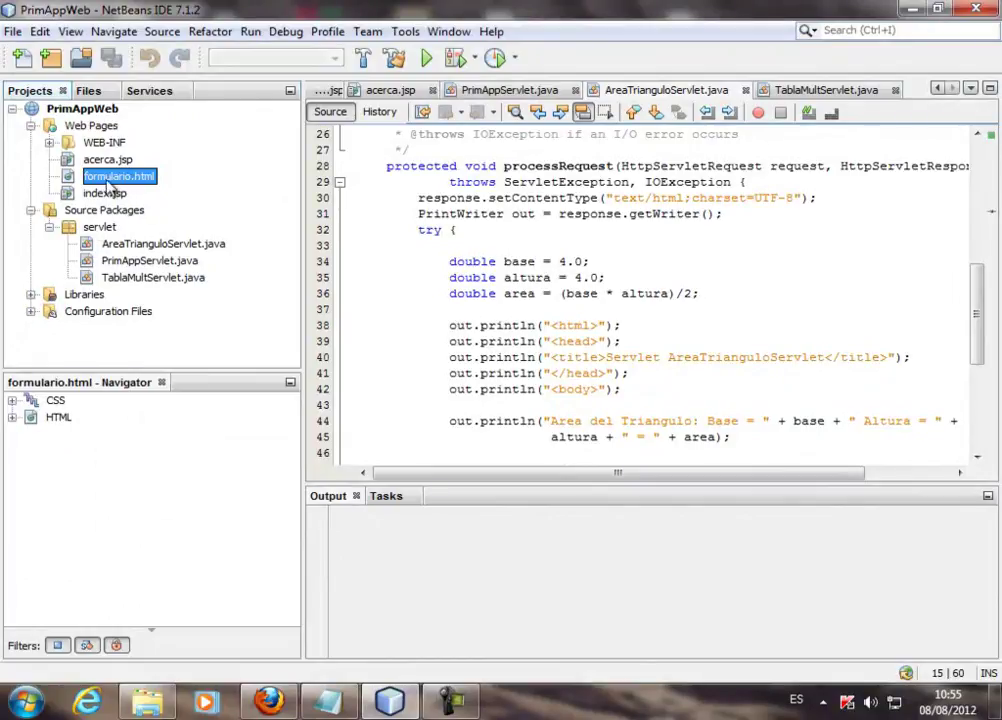
left_click(12, 401)
left_click(12, 401)
left_click(12, 417)
left_click(12, 417)
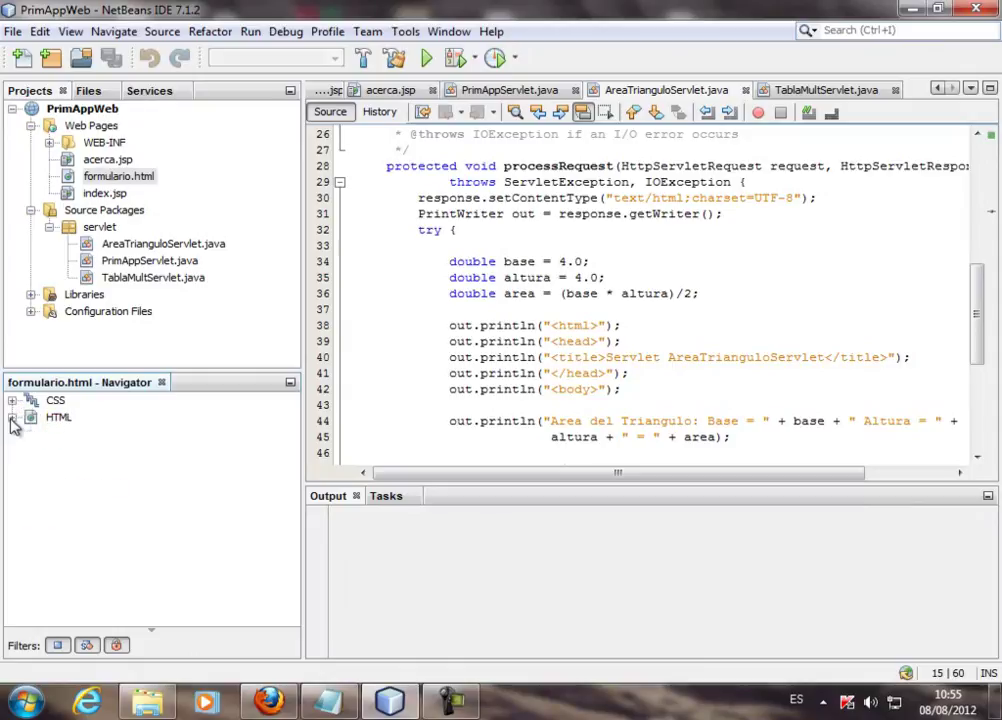
left_click(109, 163)
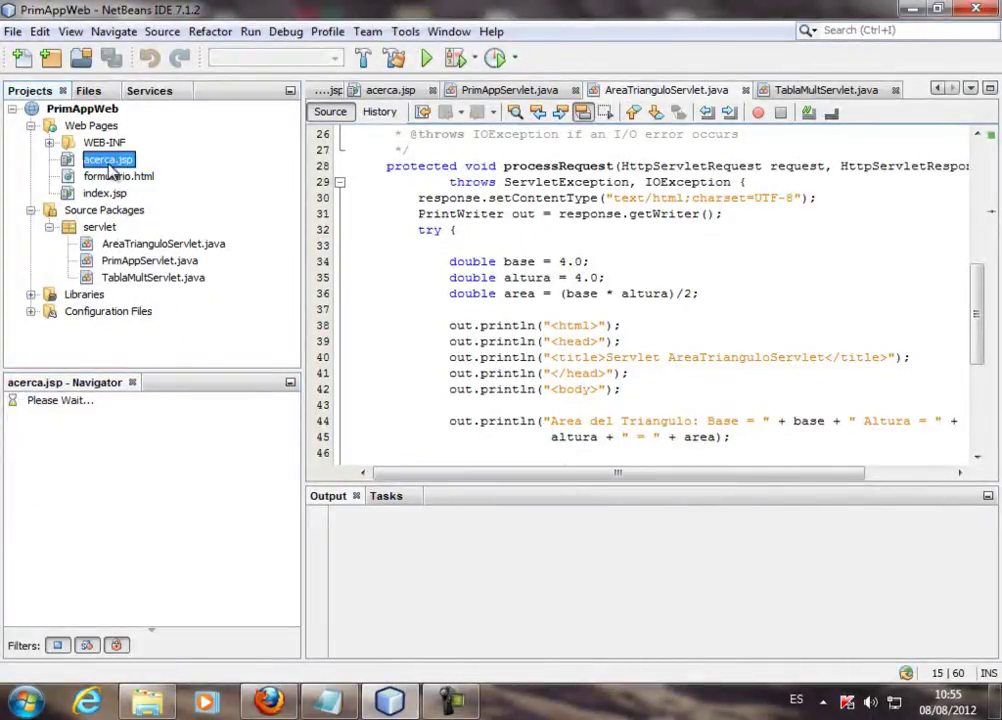
right_click(110, 170)
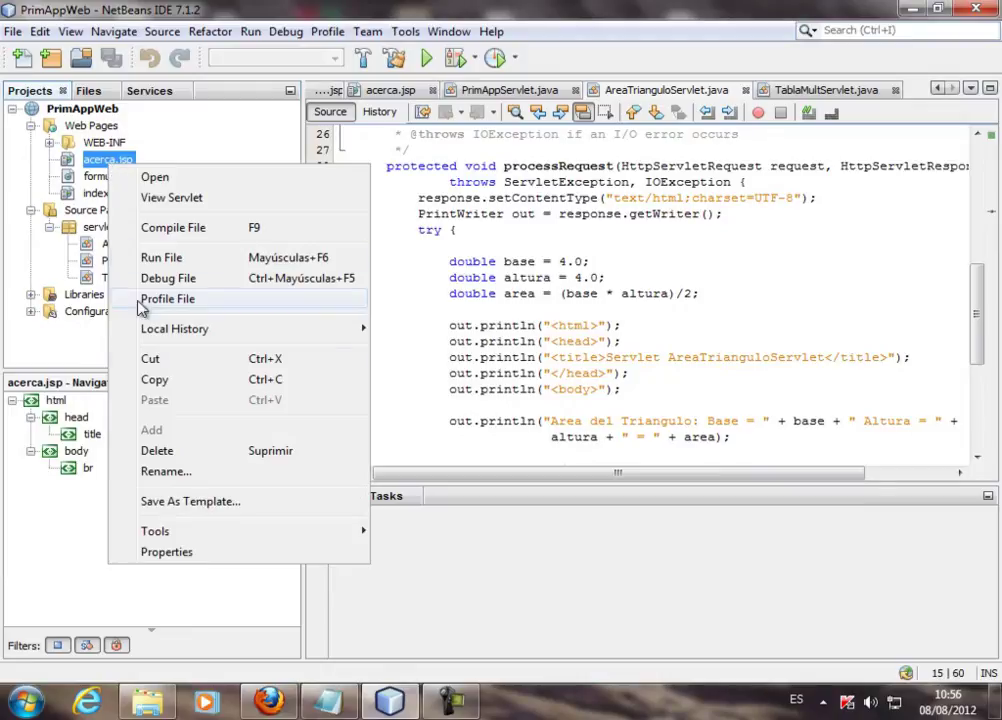
left_click(250, 147)
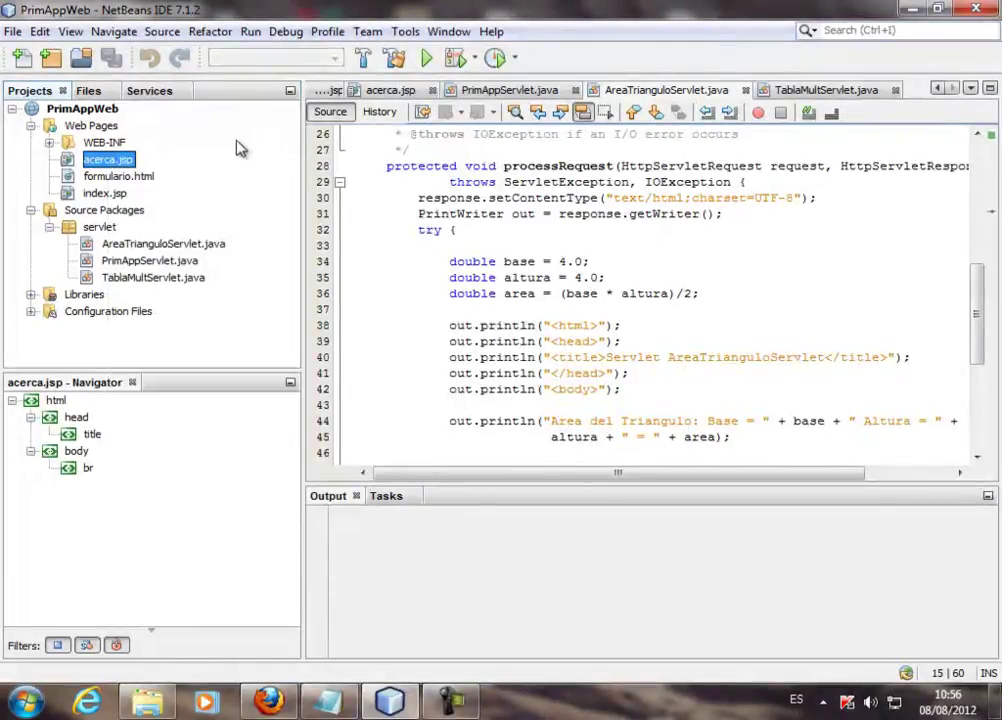
Step: Open formulario.html from the project's Web Pages in the source editor
left_click(122, 178)
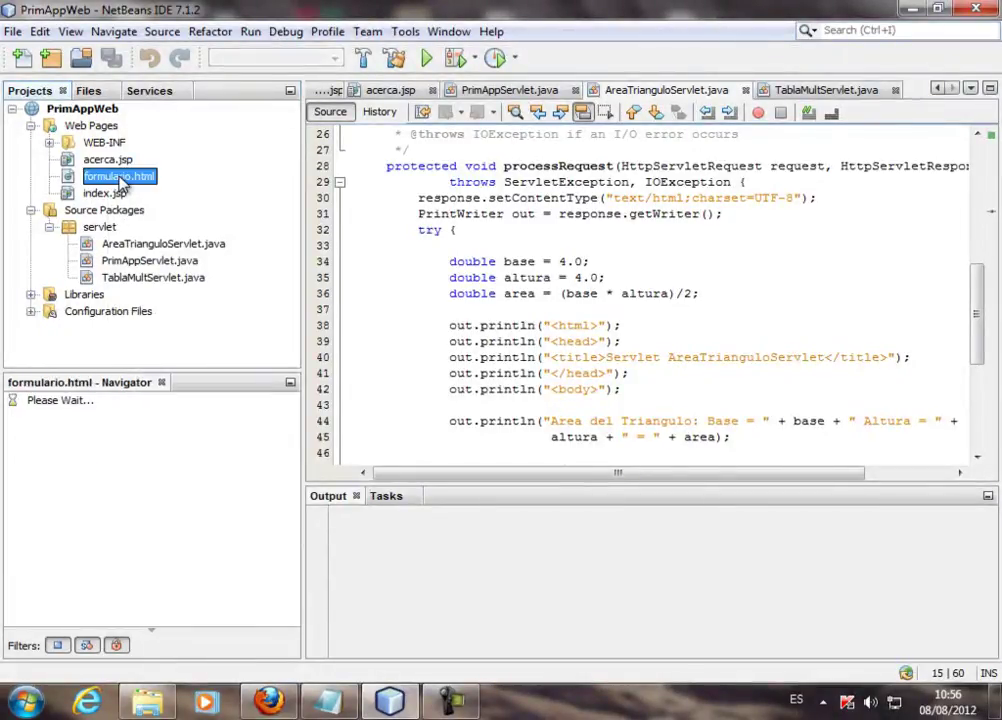
right_click(122, 178)
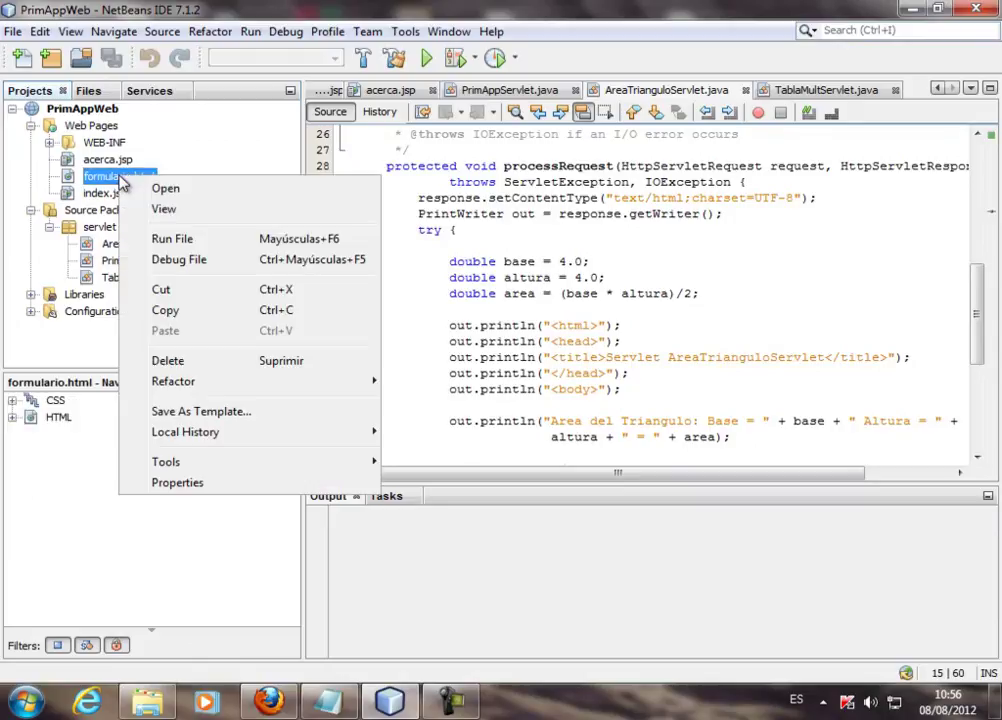
left_click(222, 152)
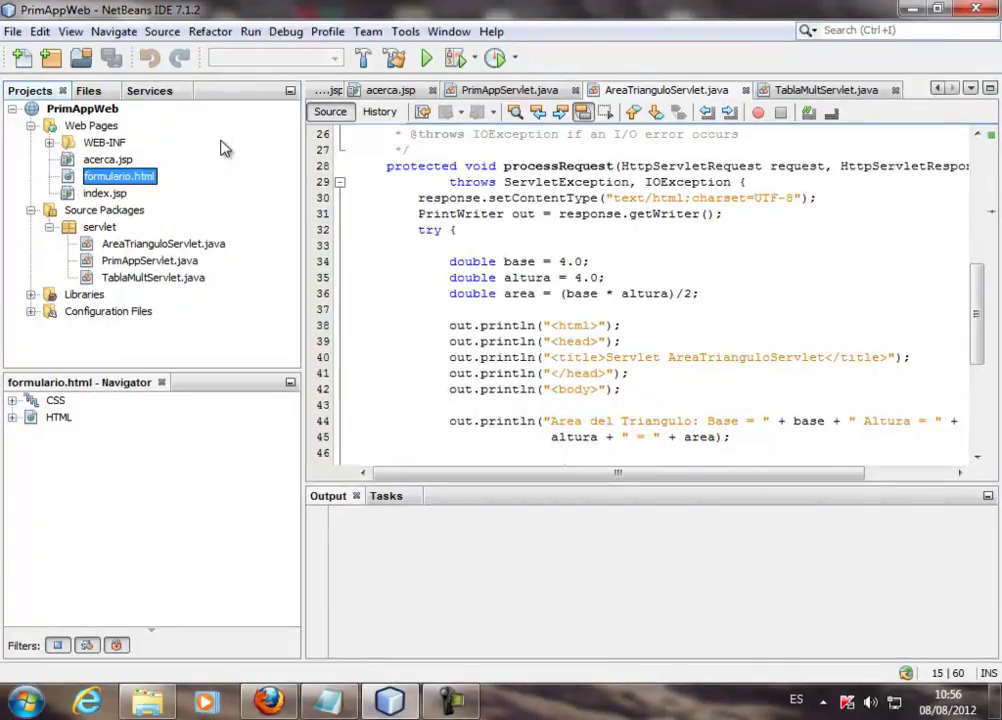
double_click(138, 178)
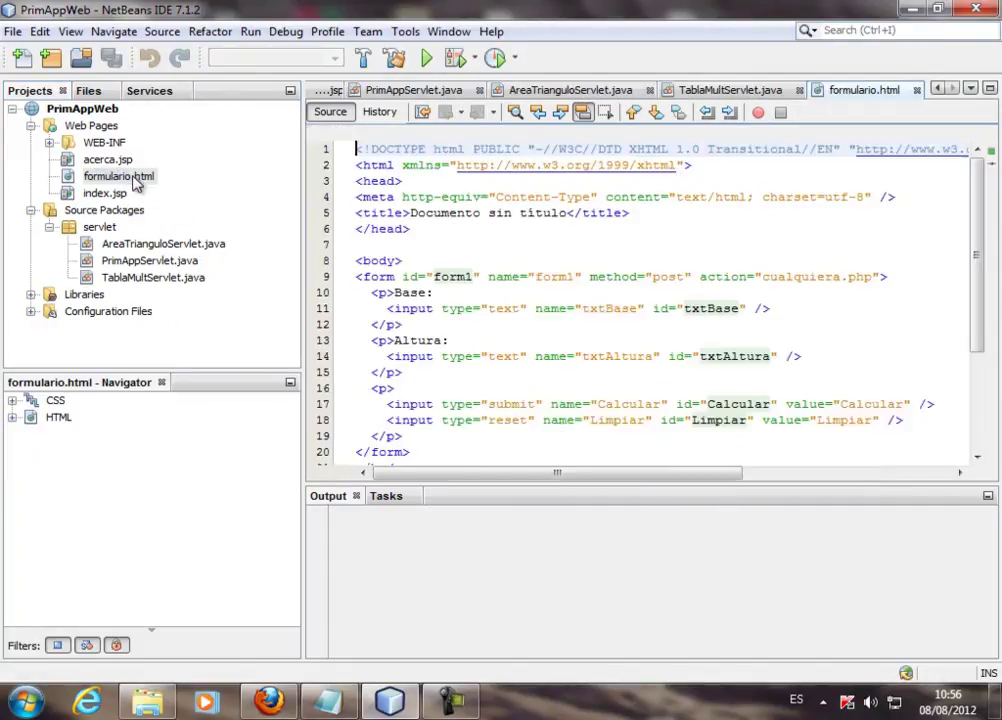